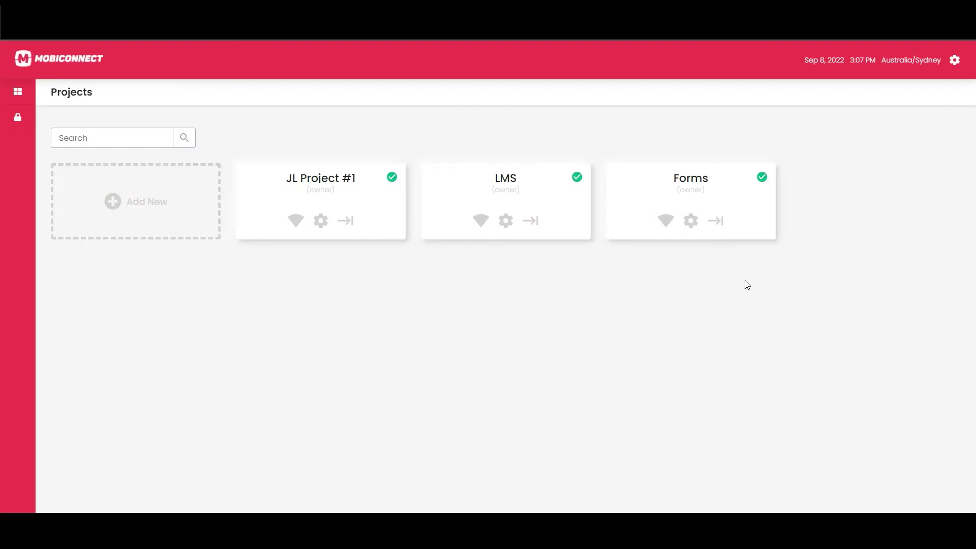
Open the Edit Menu settings of the Forms project.
click(716, 221)
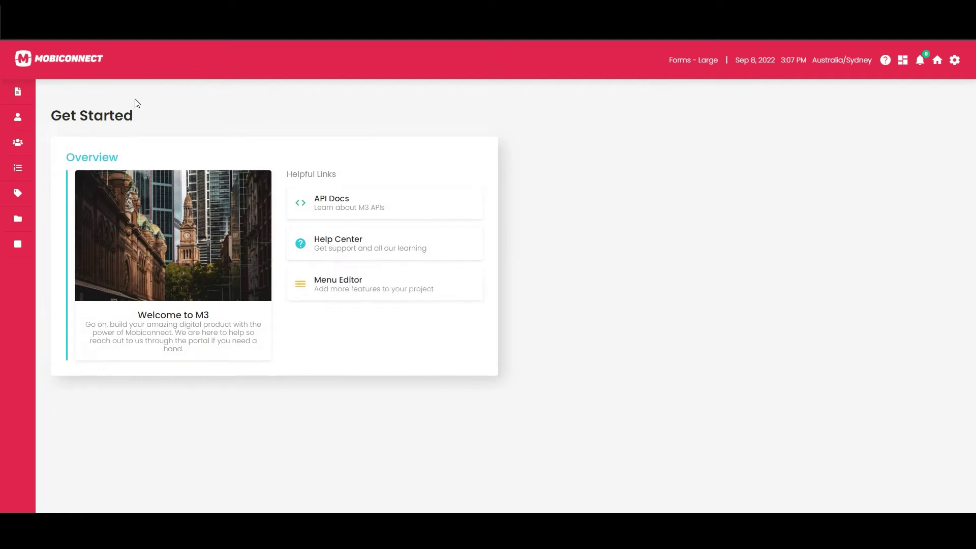
mouse_move(21, 96)
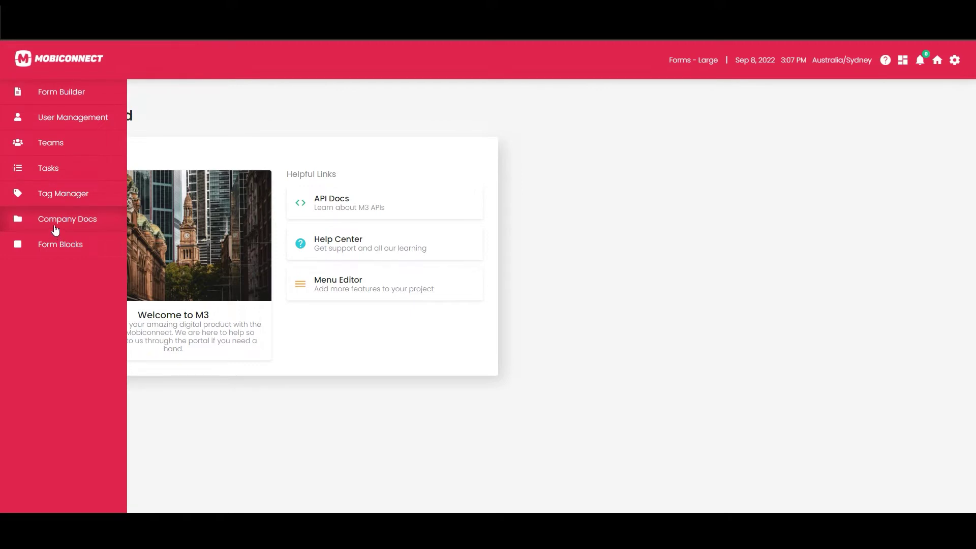
click(956, 61)
click(839, 116)
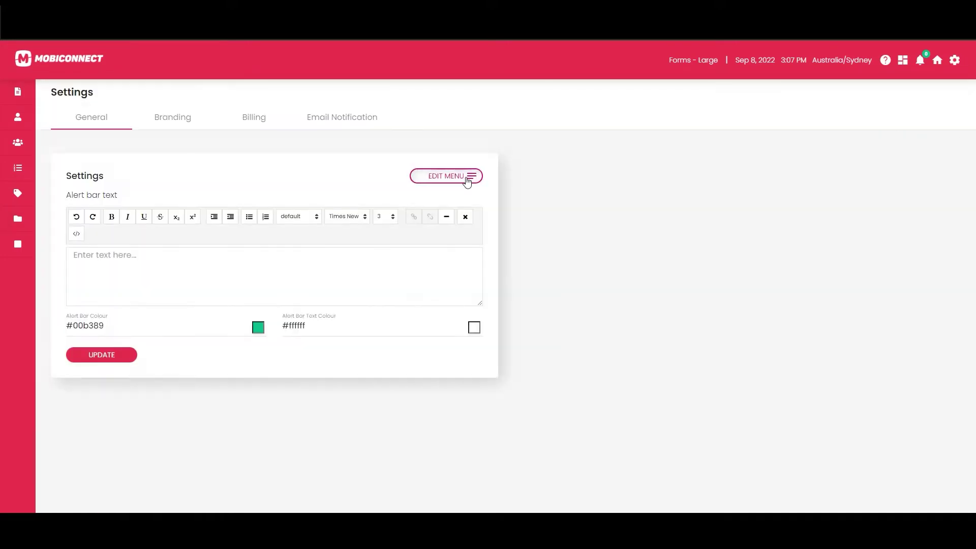
click(467, 181)
Drag Pages from Features to the end of the OWNER menu and save the menu.
click(104, 247)
scroll(163, 252, down, 2)
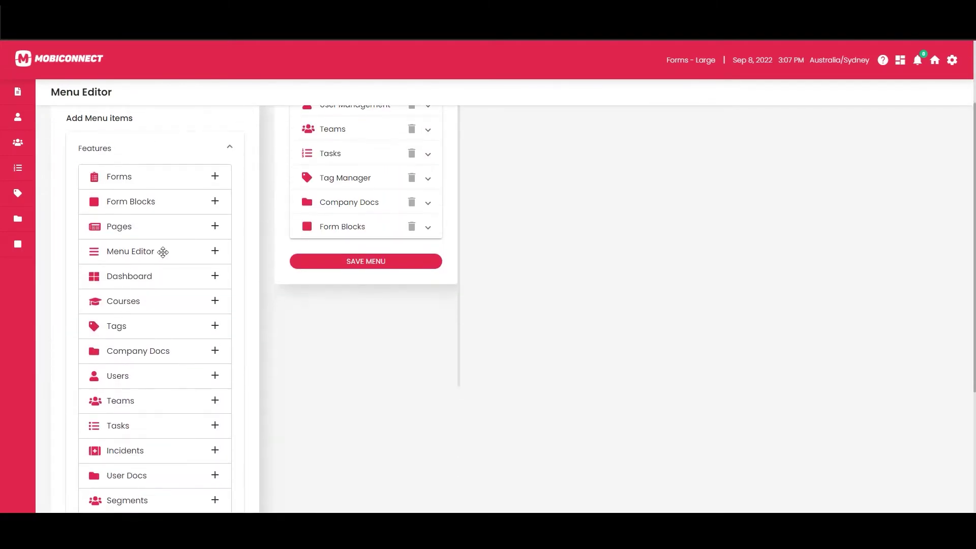
drag(124, 226, 346, 256)
drag(345, 185, 347, 334)
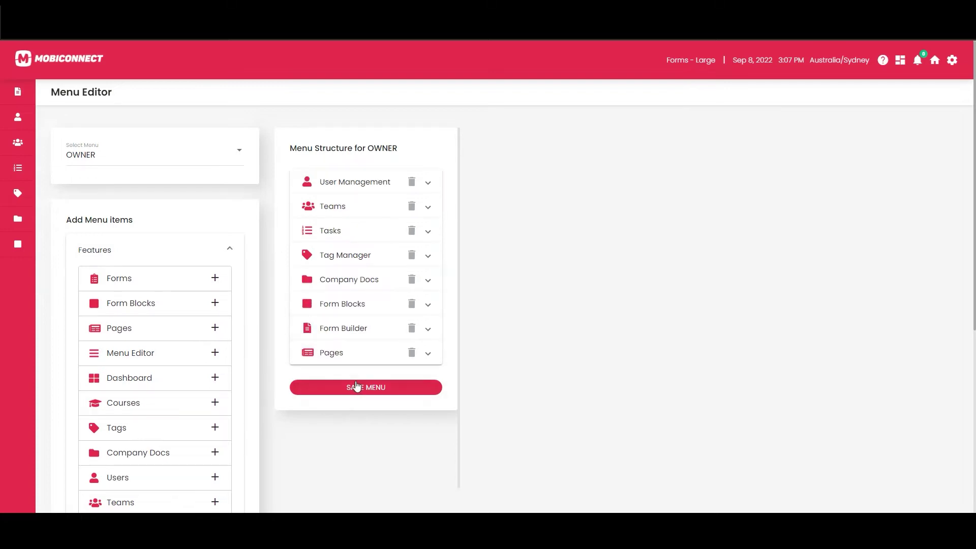
click(357, 386)
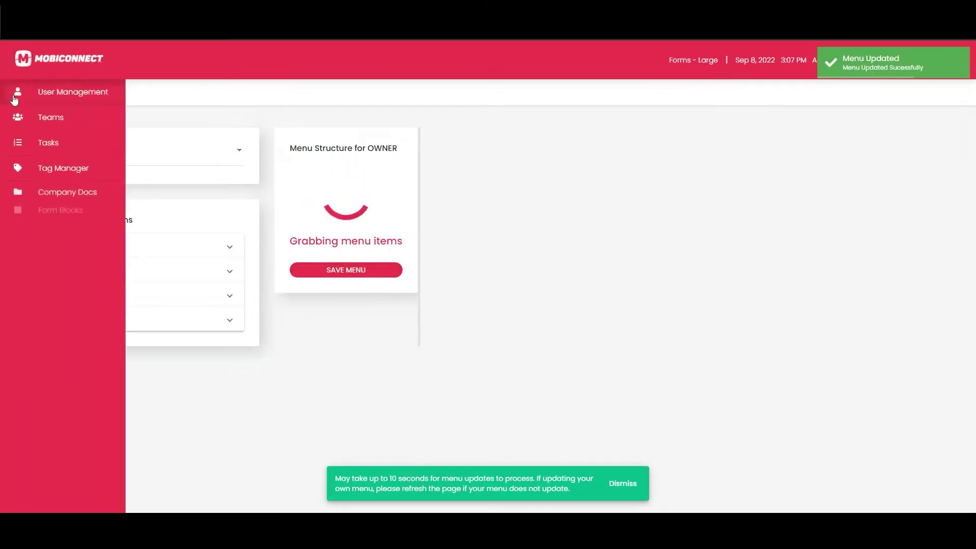
click(62, 273)
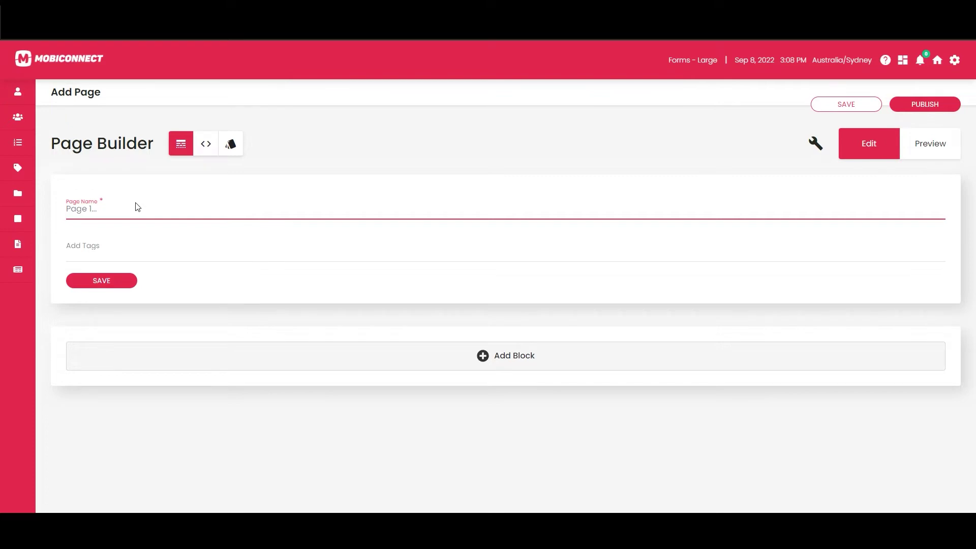
Name the new page 'My' and save it.
text(My new page)
click(130, 281)
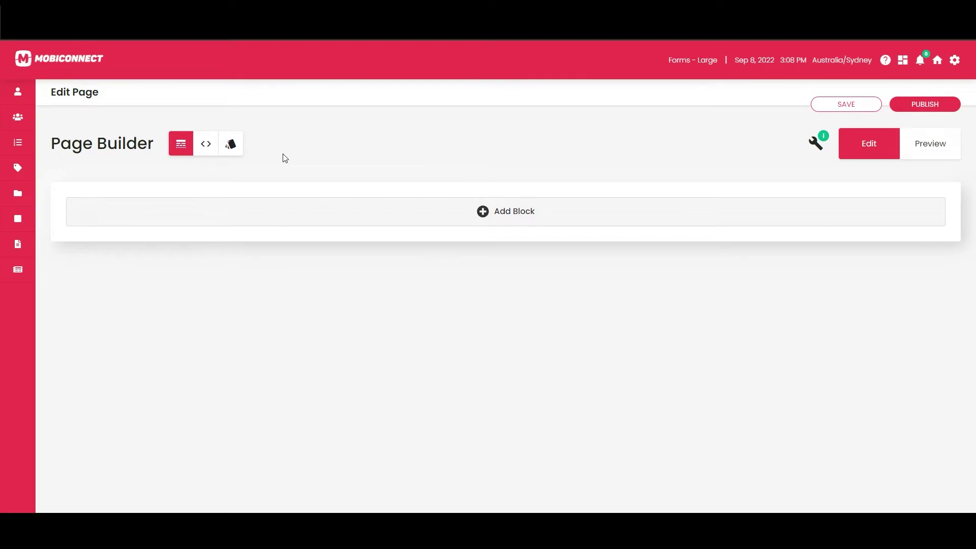
click(214, 148)
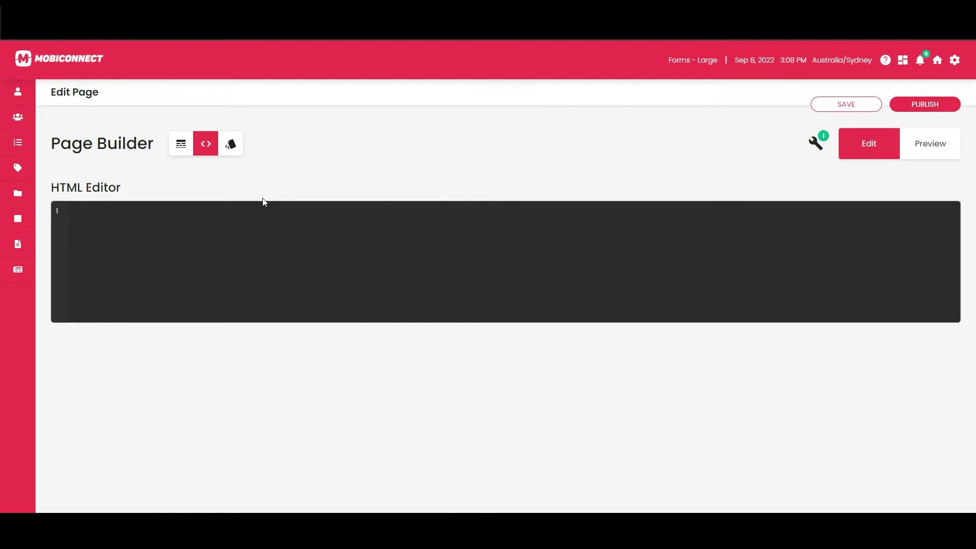
click(231, 145)
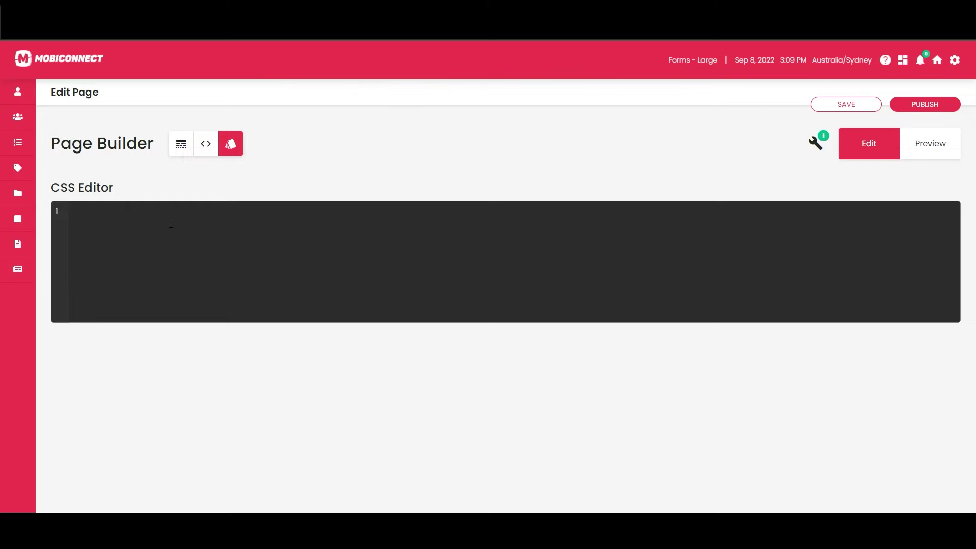
click(187, 150)
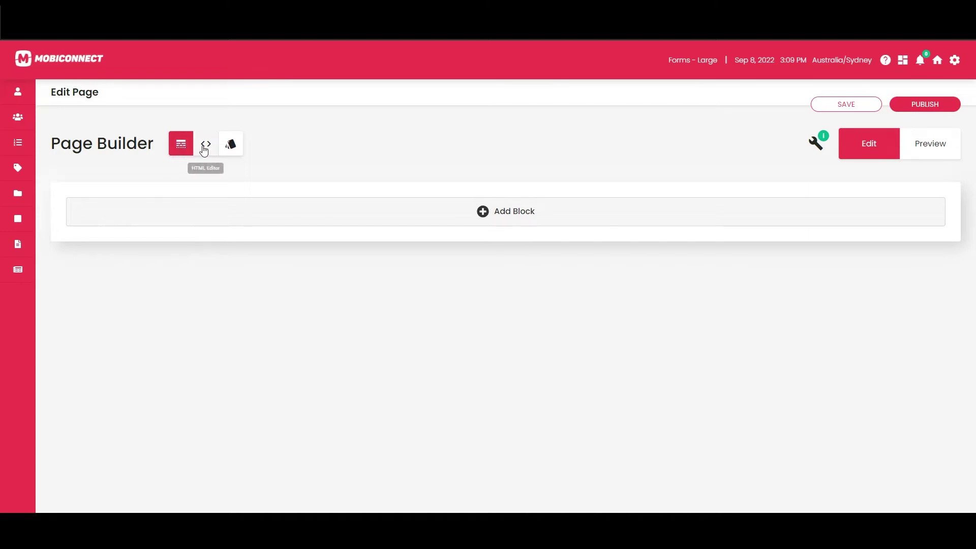
click(205, 149)
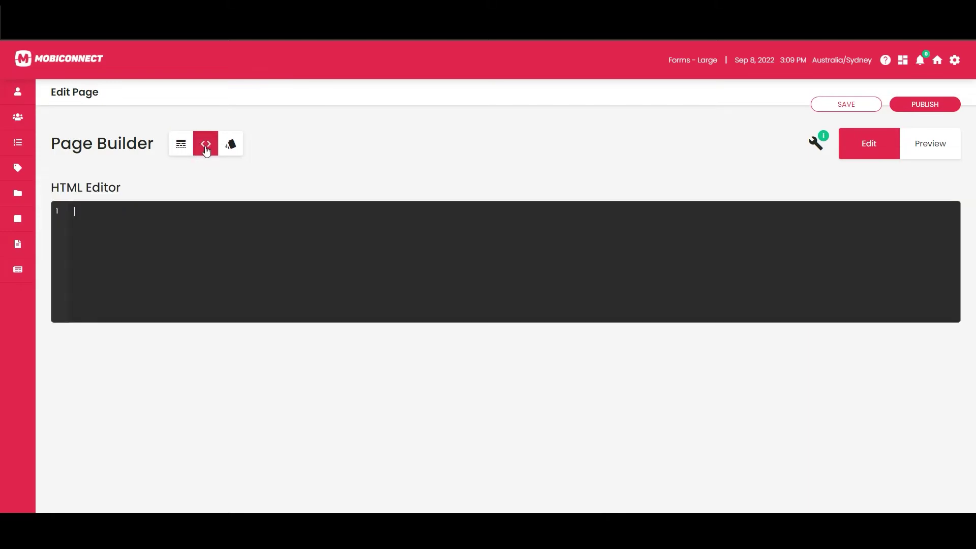
click(154, 213)
click(181, 144)
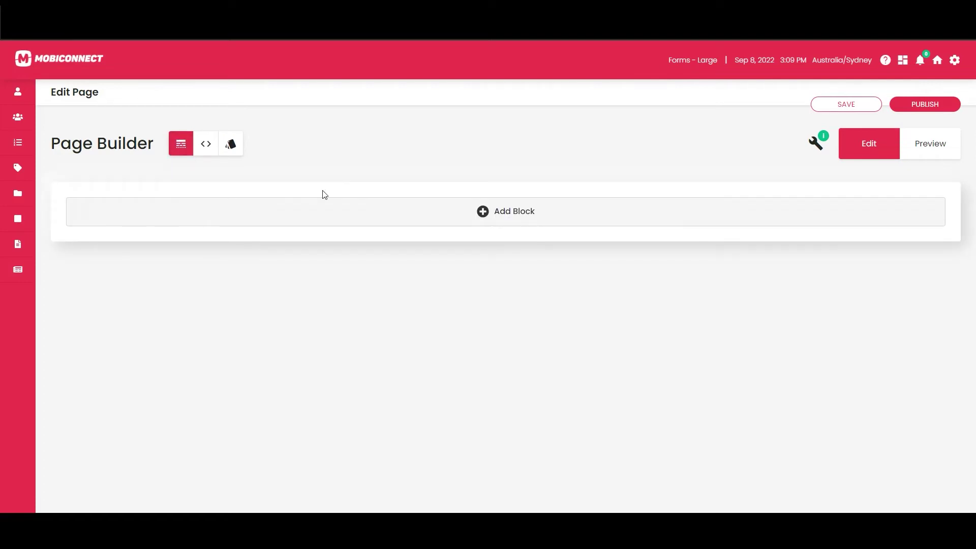
Add a One Column block containing a Header Block that reads 'This is my heading'.
click(483, 210)
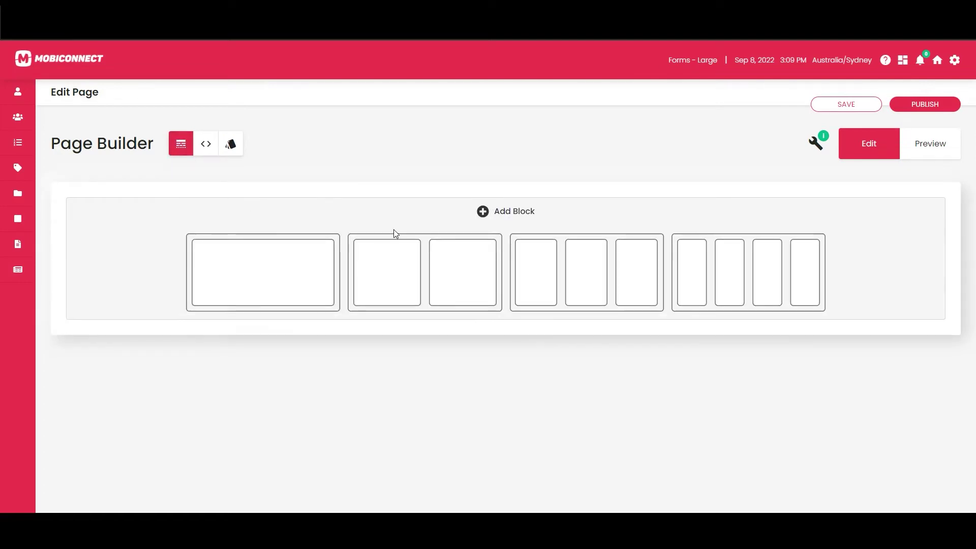
click(287, 277)
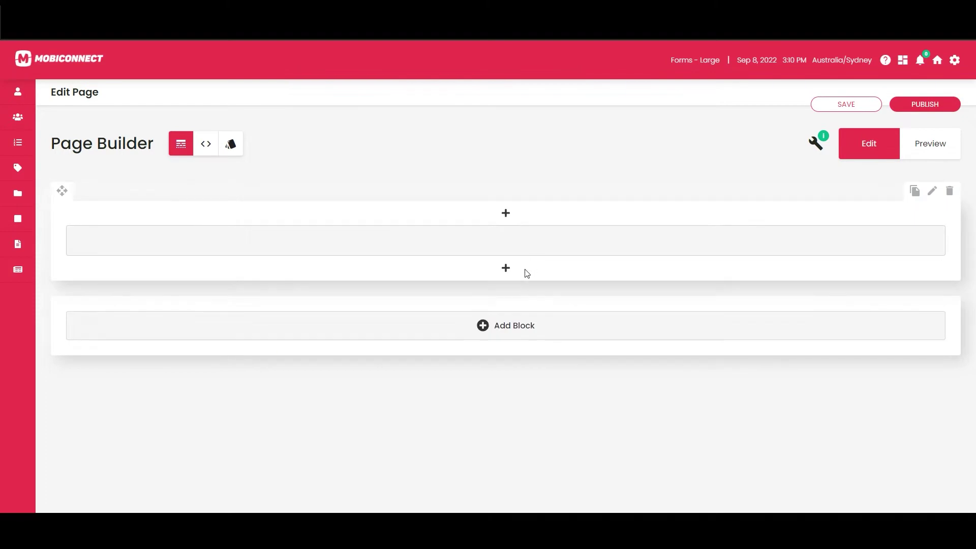
click(506, 268)
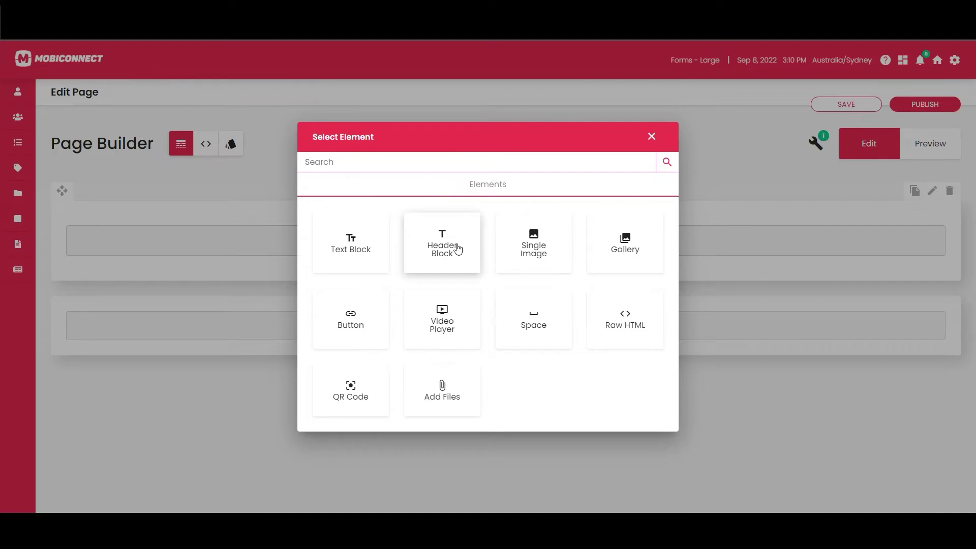
click(455, 249)
click(533, 248)
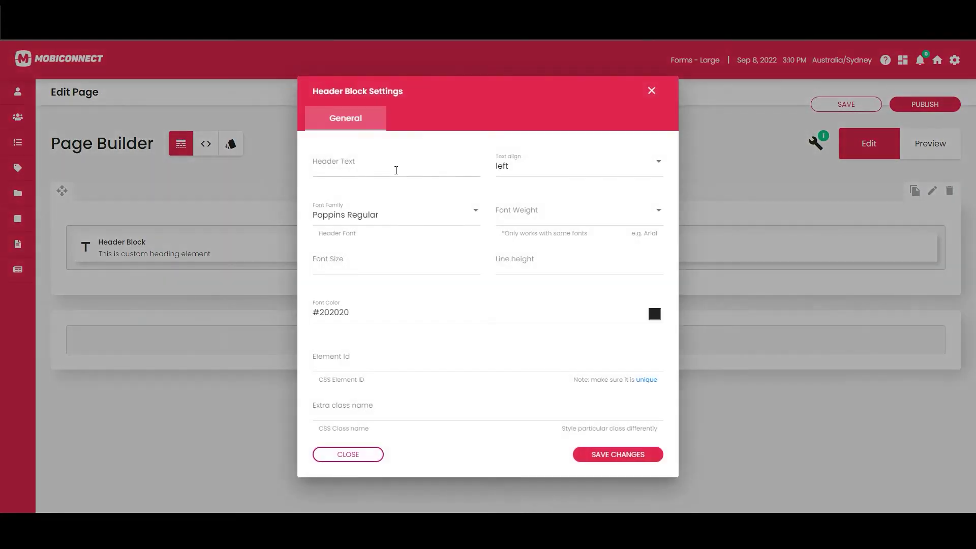
click(388, 171)
text(This is my)
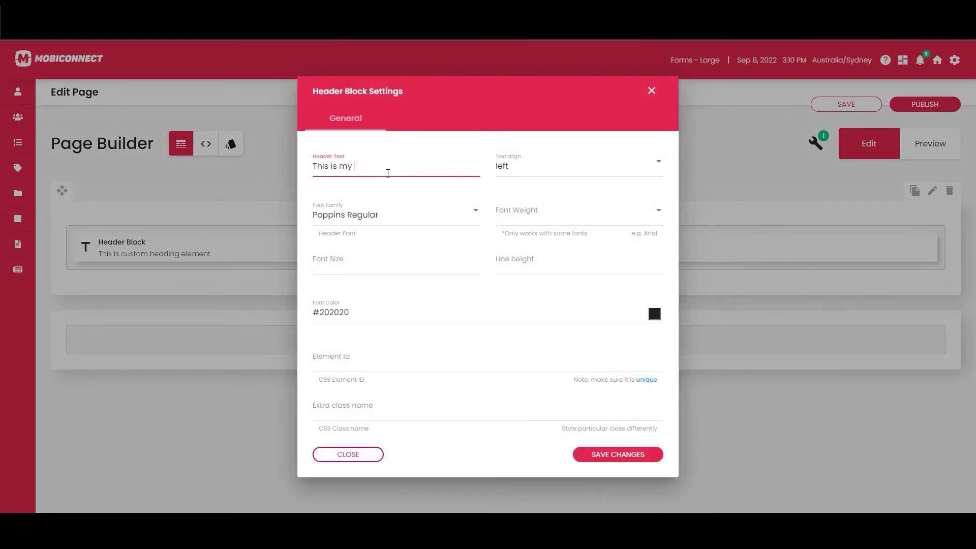
text( heading)
Center the heading in Poppins SemiBold, 48px size, 62px line height, then save and preview.
click(574, 166)
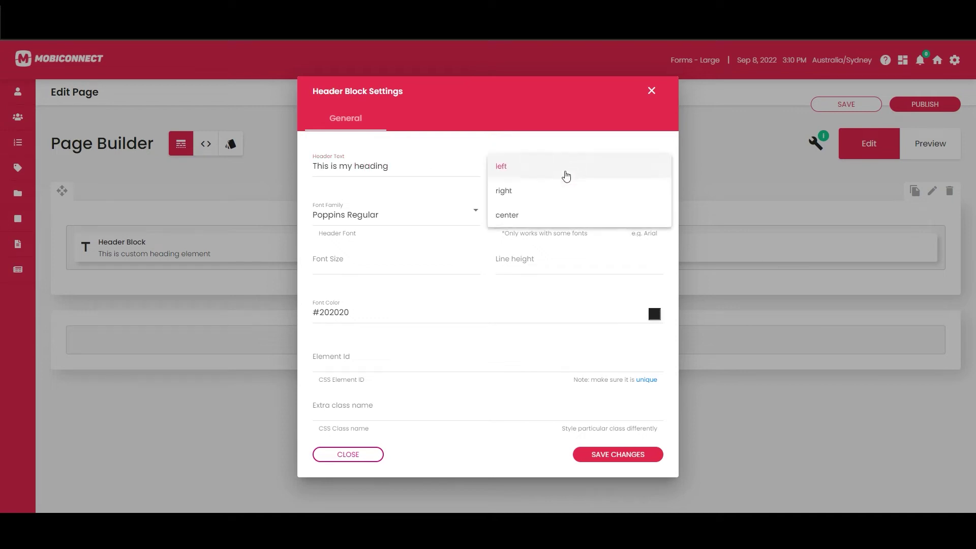
click(511, 216)
click(410, 221)
click(366, 261)
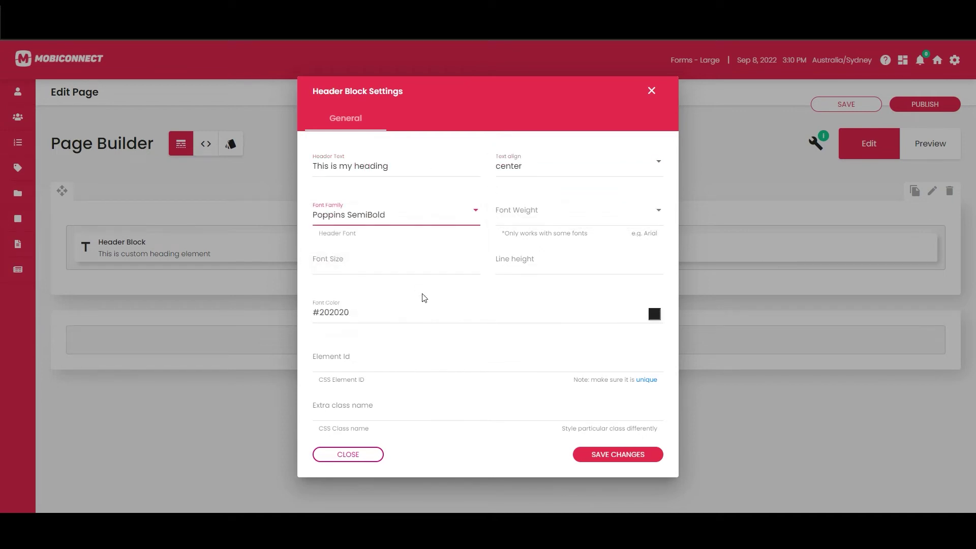
click(366, 261)
text(48)
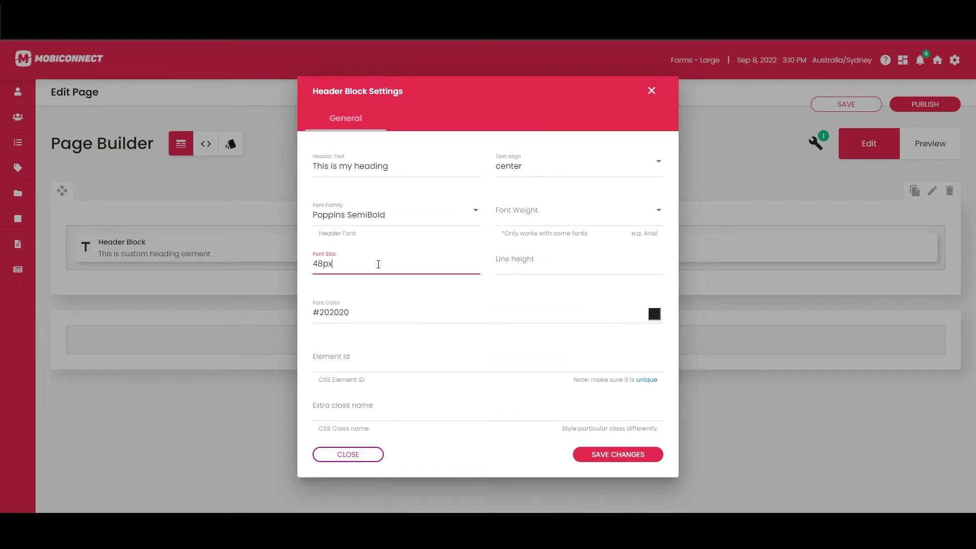
key(Tab)
text(62px)
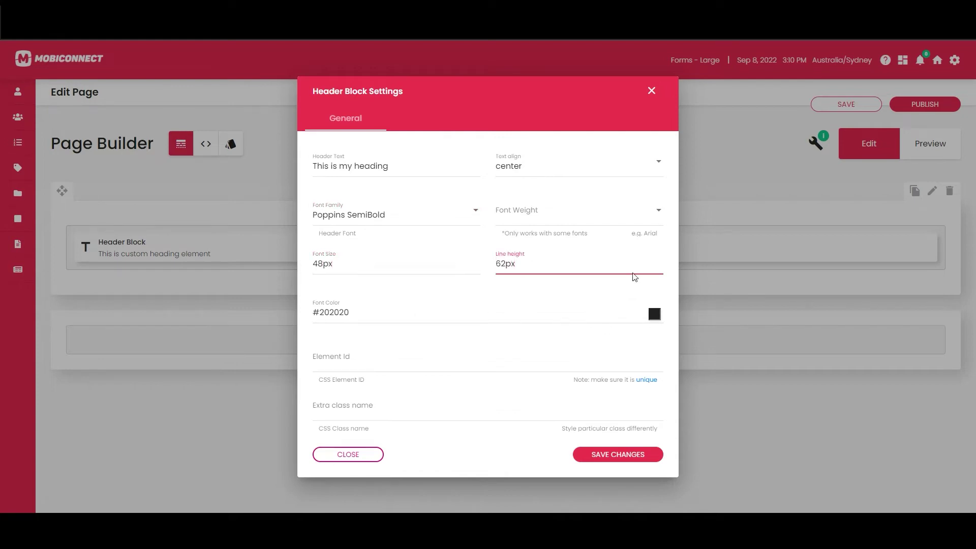
click(618, 454)
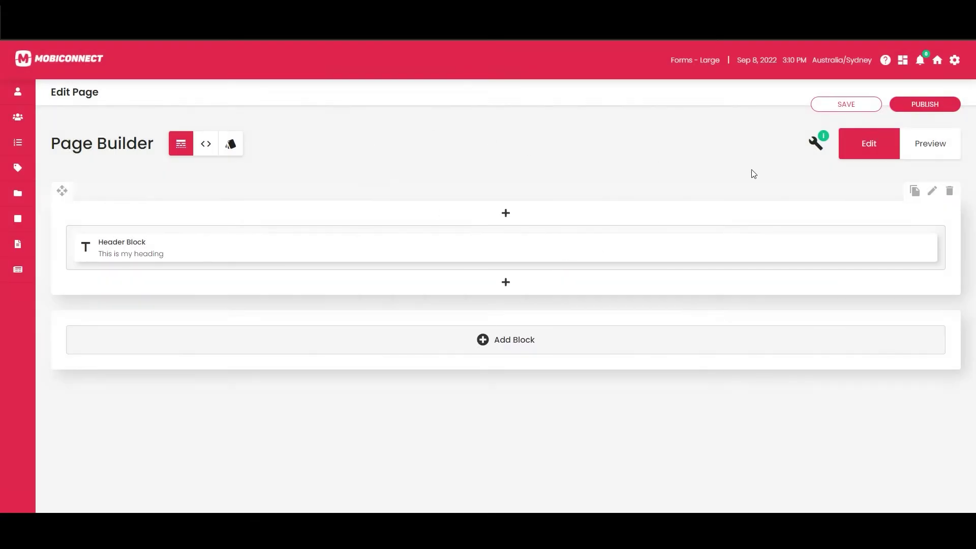
click(917, 153)
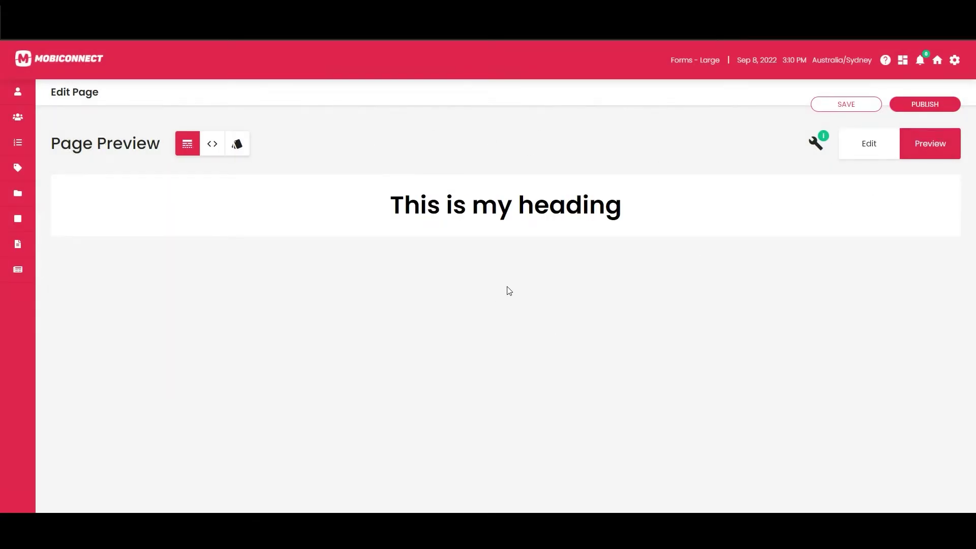
Upload a city-buildings photo as the heading block's background and check it in preview.
triple_click(695, 205)
click(687, 209)
click(887, 154)
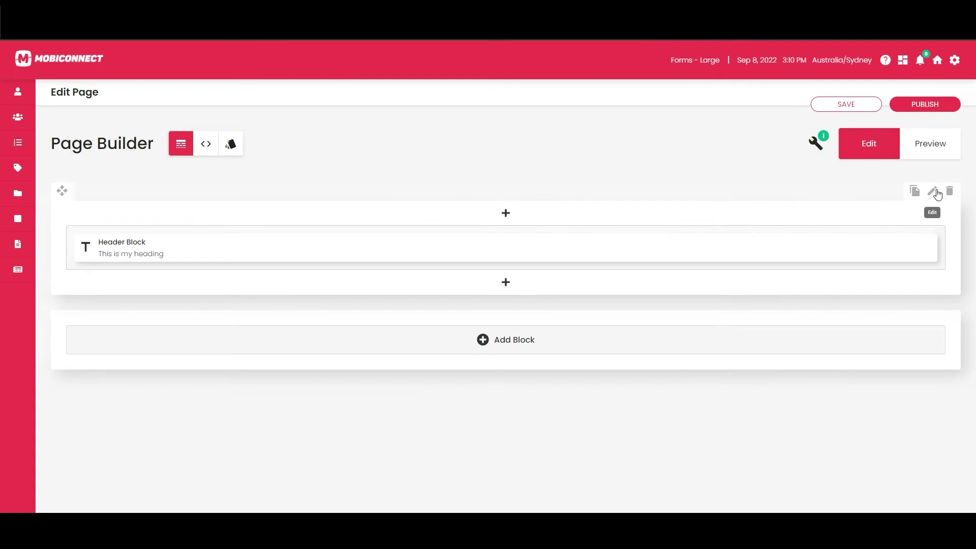
click(935, 193)
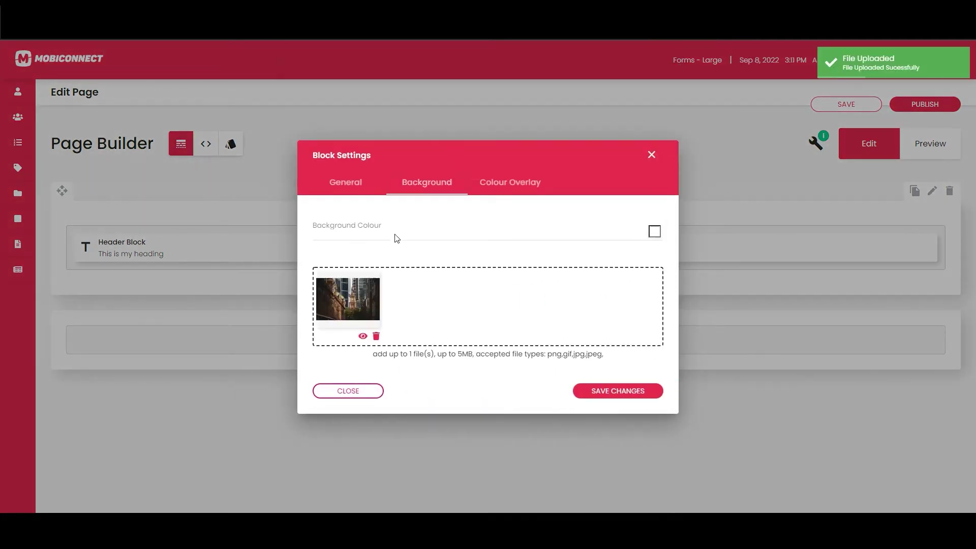
click(635, 390)
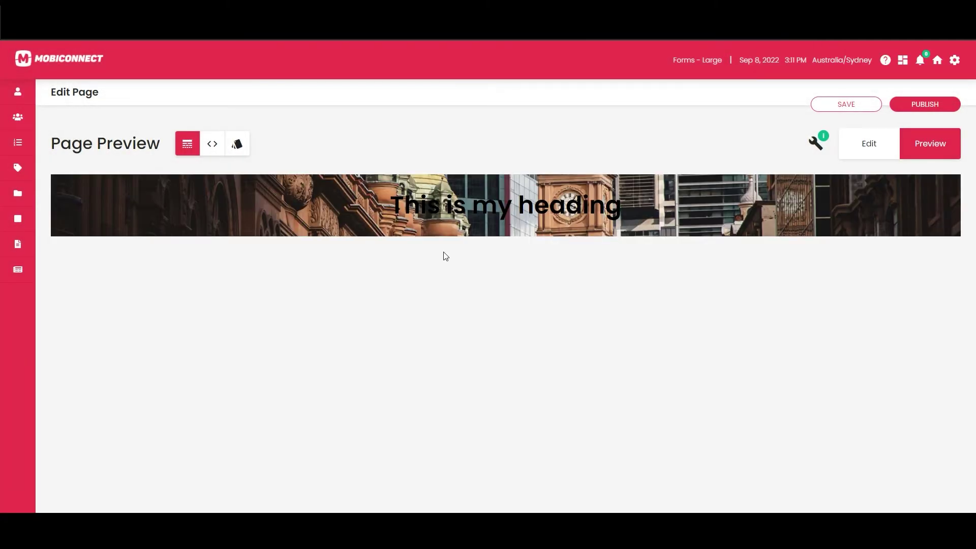
drag(426, 205, 625, 208)
click(652, 212)
Give the banner block a black #000000 colour overlay and preview it.
click(871, 146)
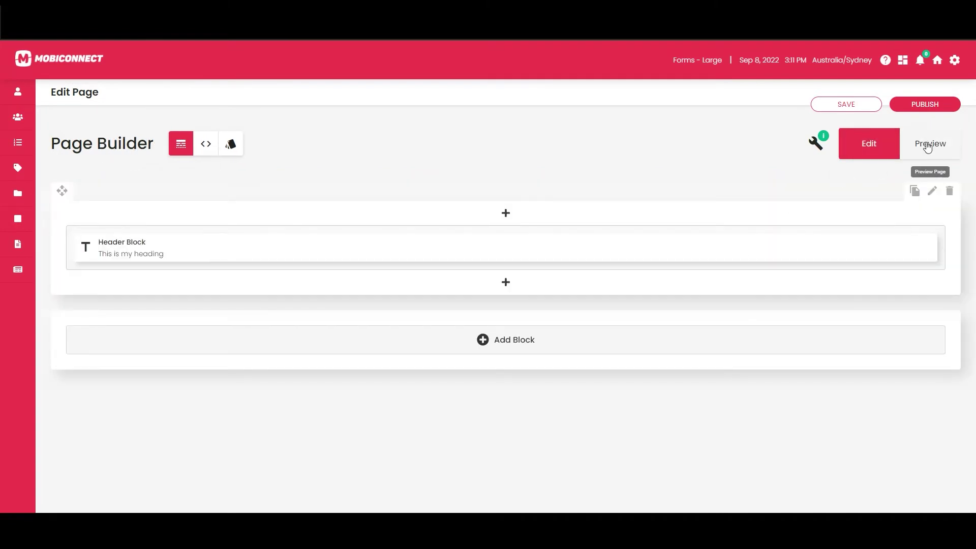
click(932, 191)
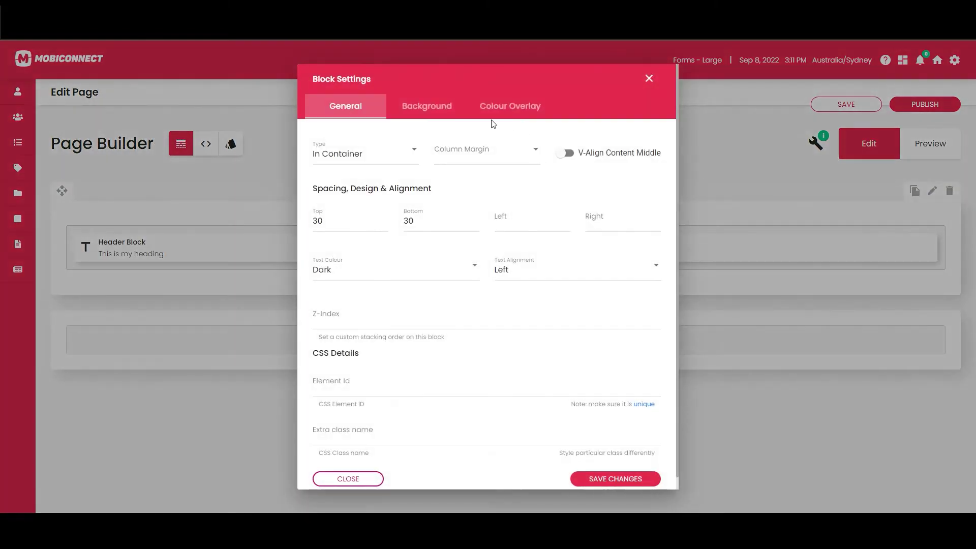
click(492, 116)
click(652, 219)
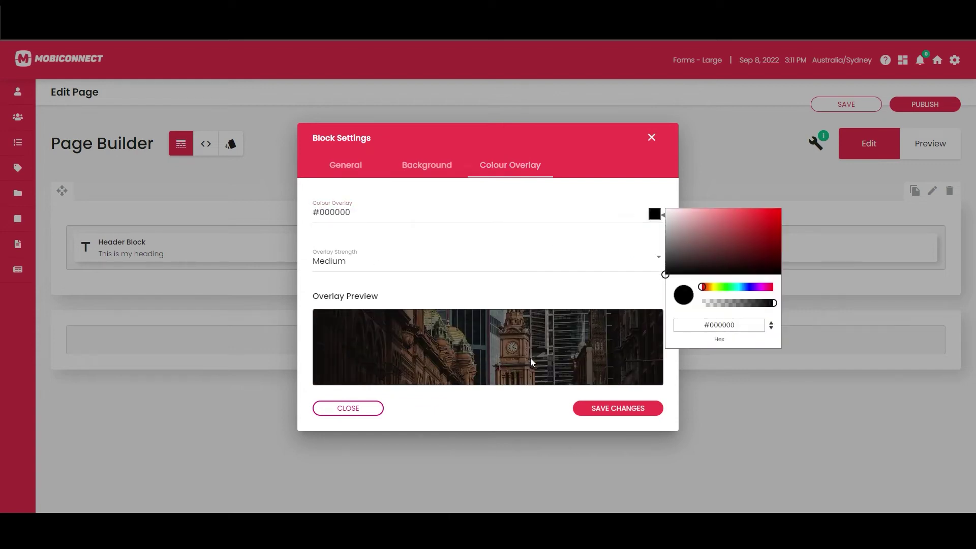
click(608, 408)
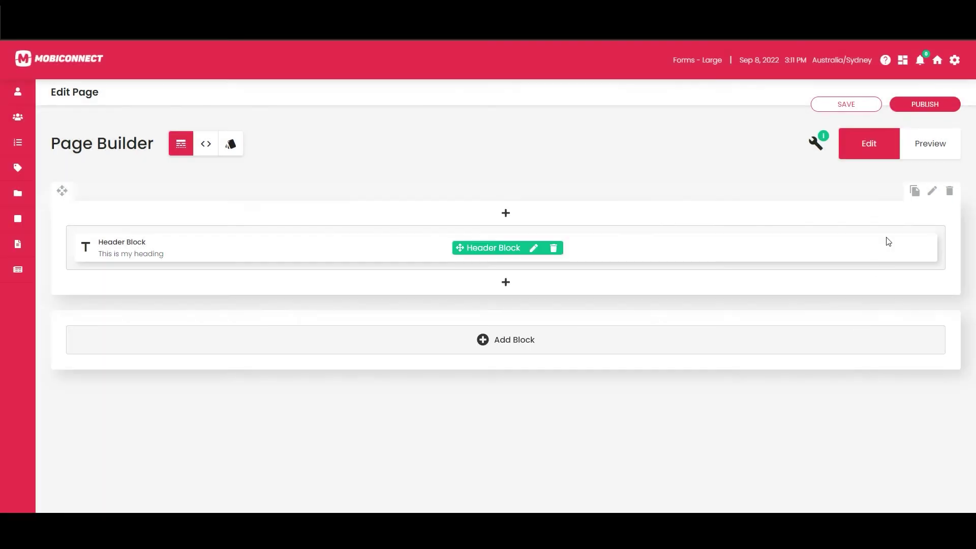
click(931, 148)
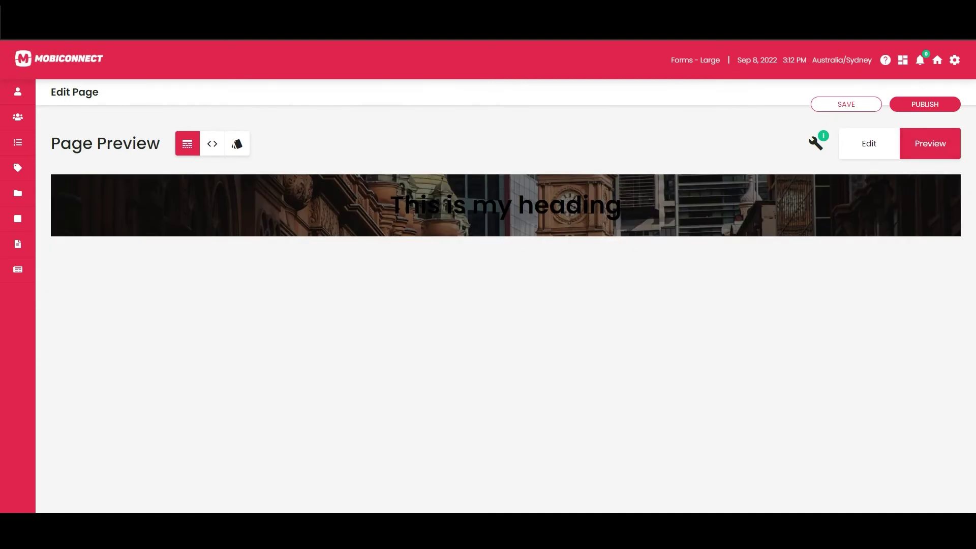
Set the banner block's top and bottom spacing to 120.
click(869, 156)
click(933, 191)
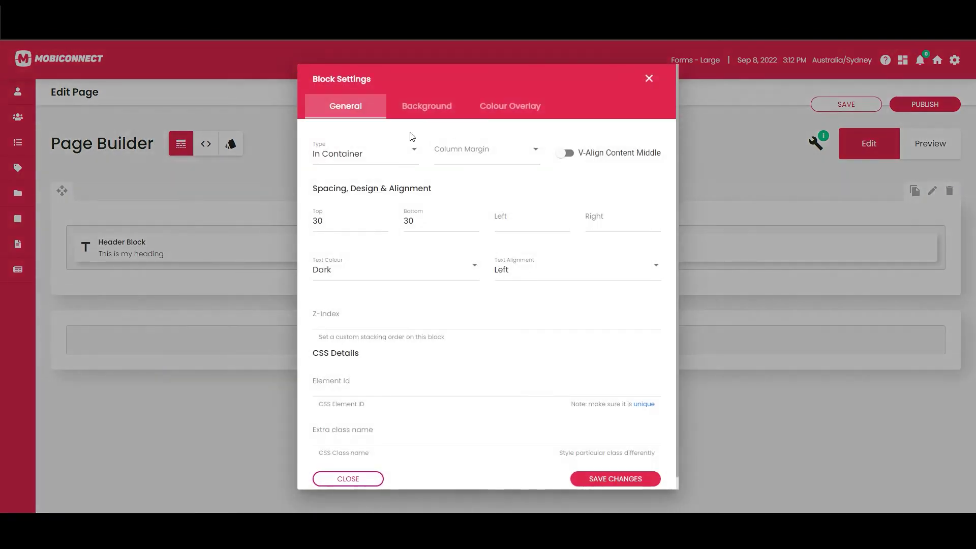
double_click(384, 220)
text(120)
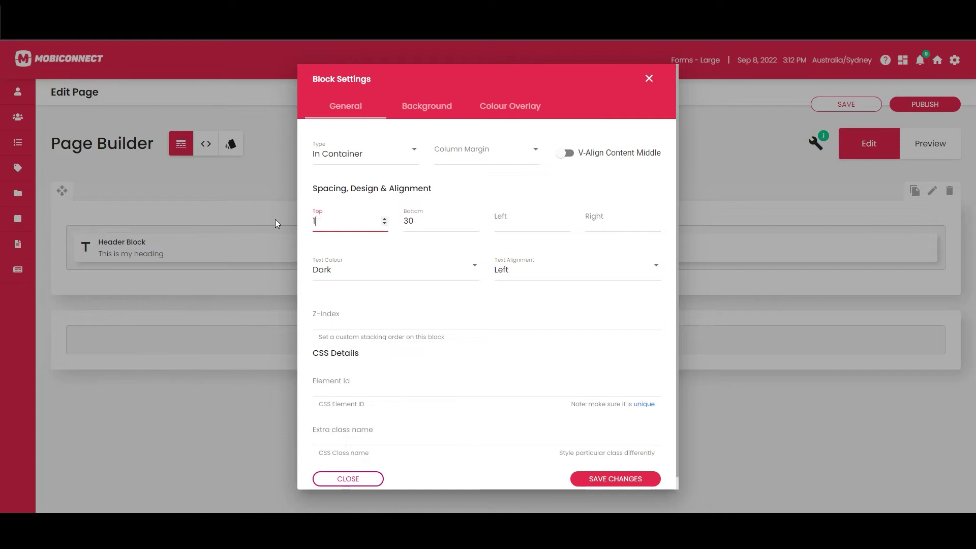
key(Tab)
text(120)
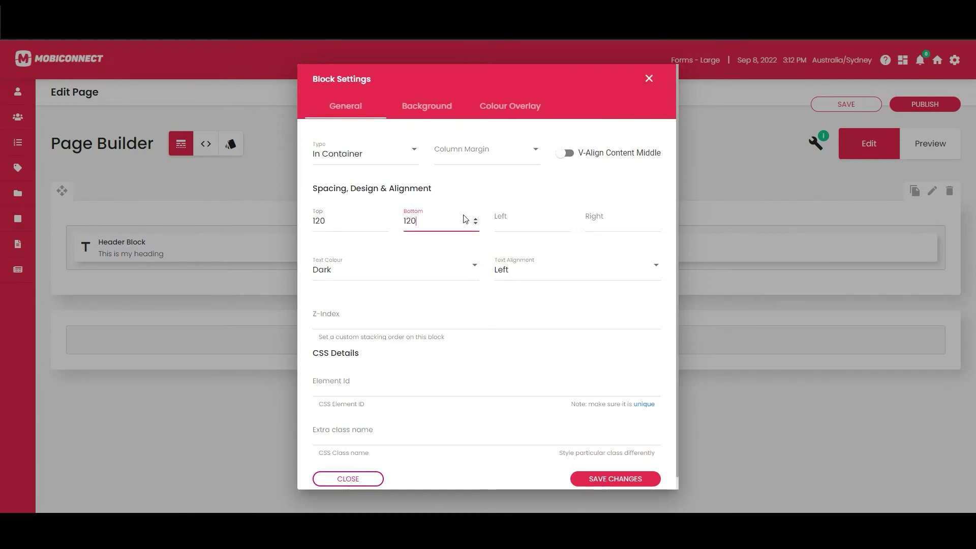
click(677, 344)
Change the heading font colour to white #ffffff and preview the banner.
click(303, 250)
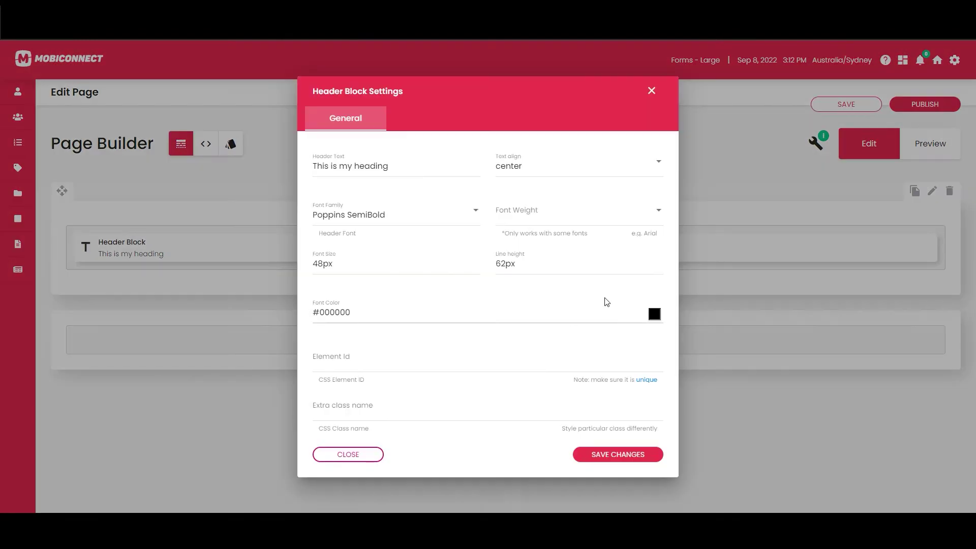
click(654, 314)
drag(701, 353, 653, 297)
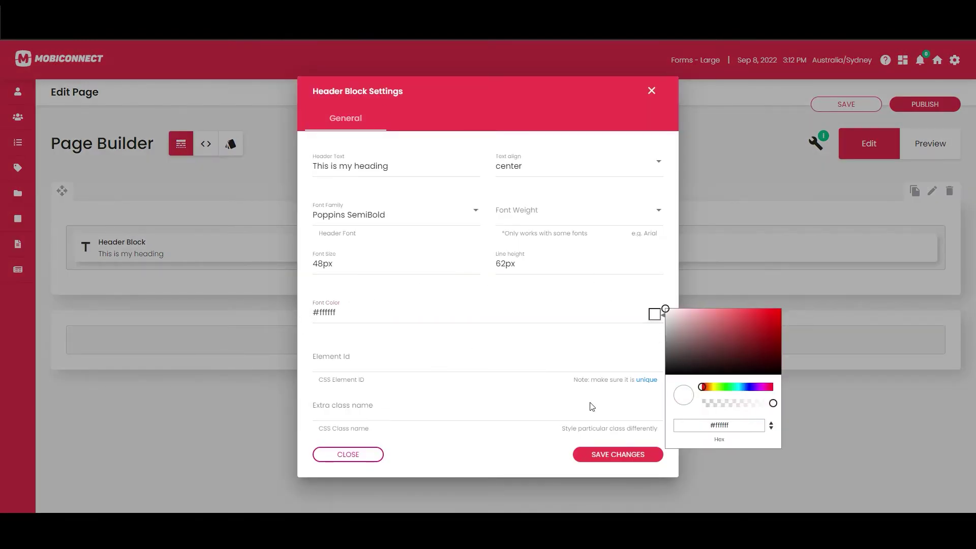
click(613, 455)
click(924, 142)
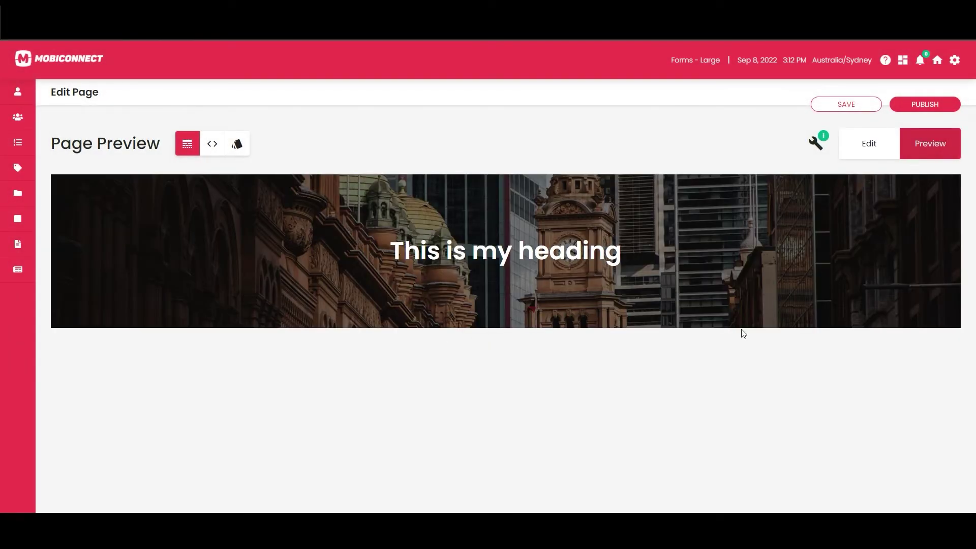
drag(396, 297, 693, 264)
click(739, 271)
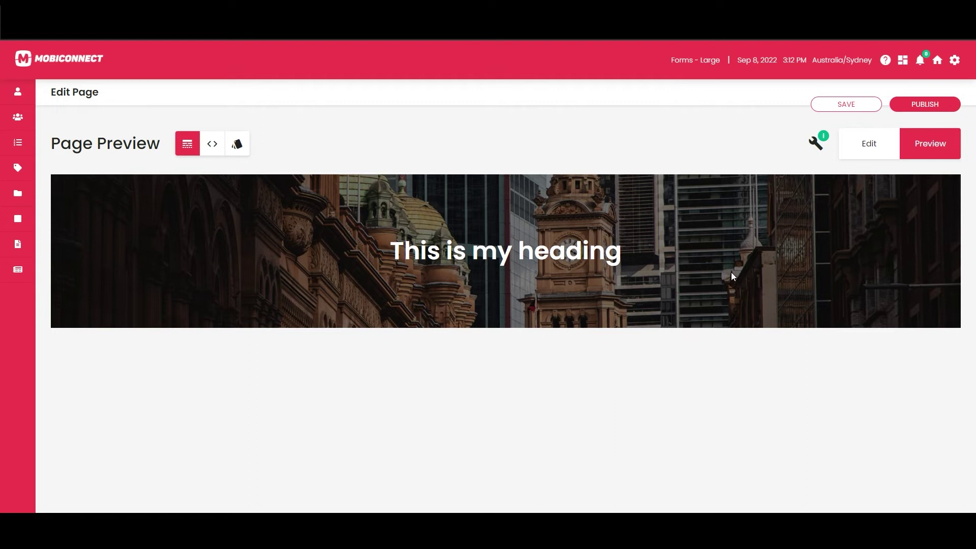
Add a second Header Block below the heading with the text 'Sub heading'.
click(869, 145)
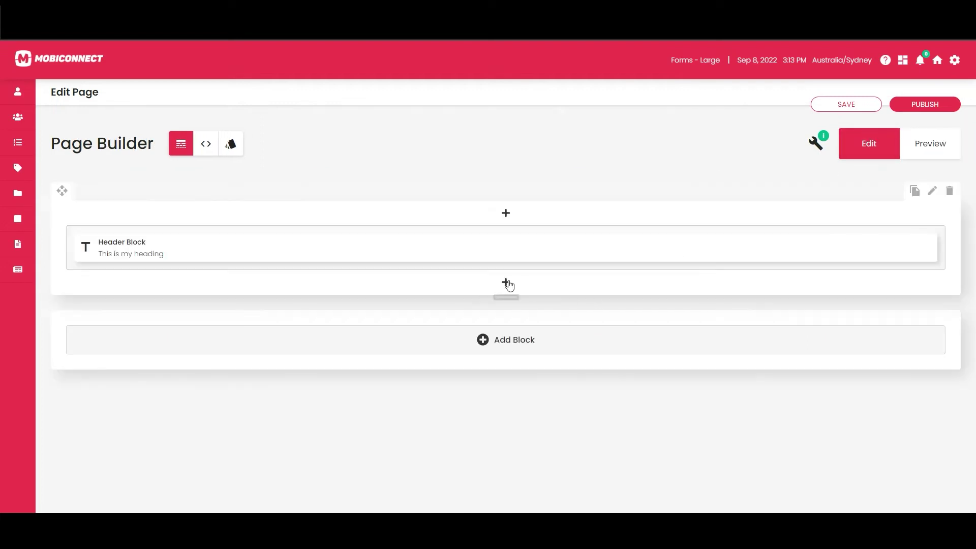
click(506, 281)
click(442, 243)
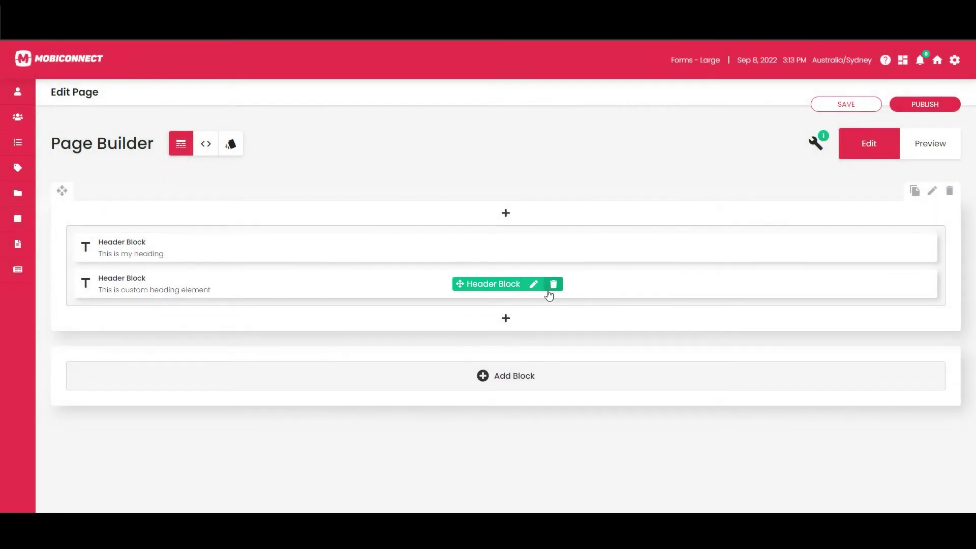
click(532, 283)
click(403, 171)
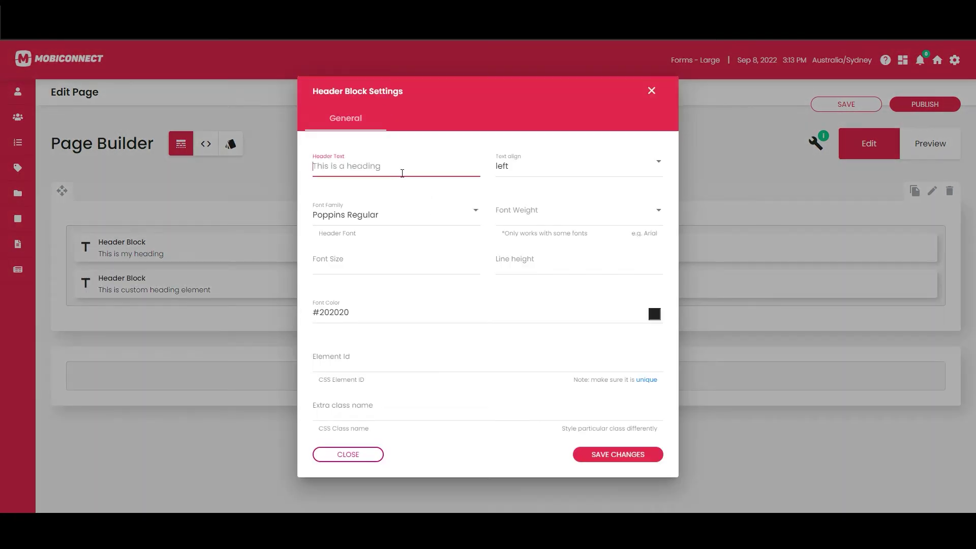
text(T)
text(ub heading)
Center the Sub heading and make its font white #ffffff, then save and preview.
click(542, 166)
click(523, 213)
click(655, 314)
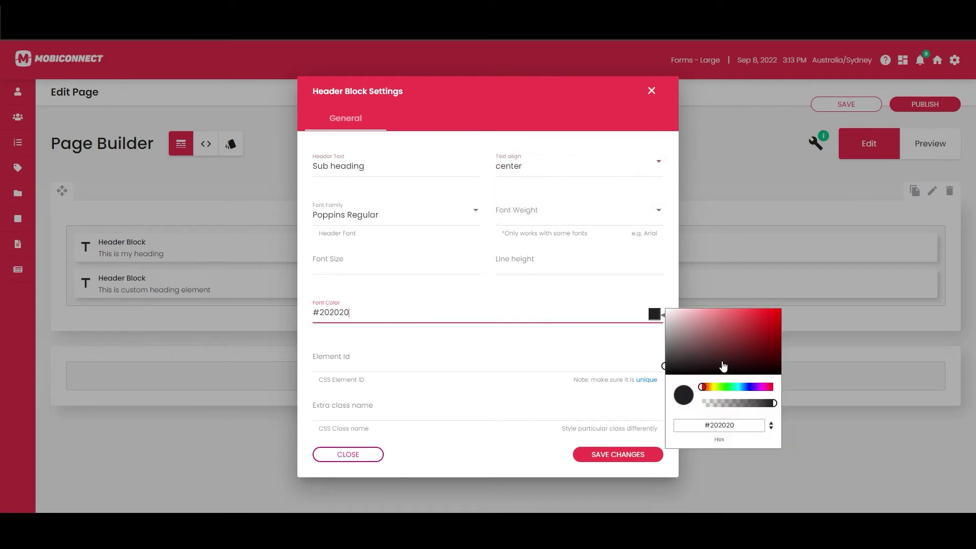
drag(725, 366, 591, 281)
click(611, 454)
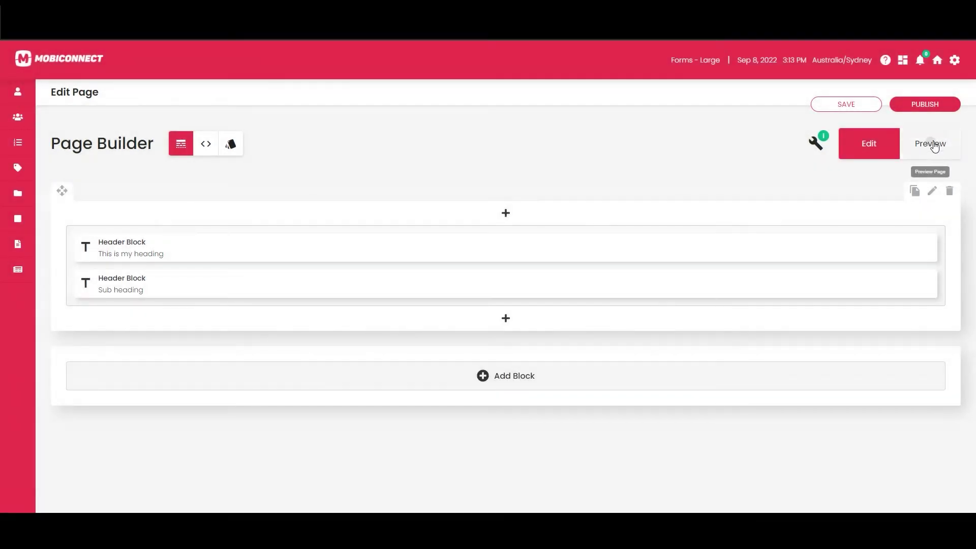
click(928, 145)
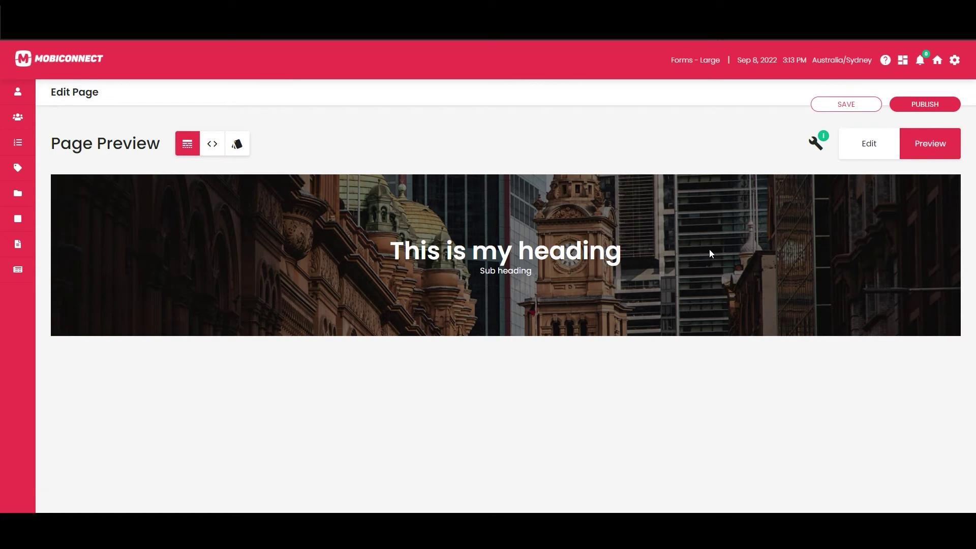
click(869, 143)
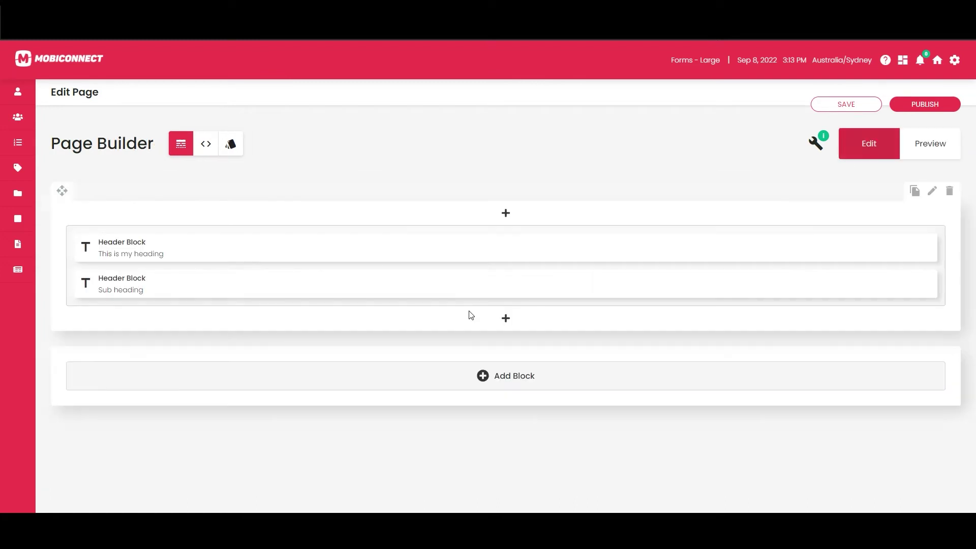
Insert a 16px Spacer between the main heading and the Sub heading, then preview.
click(506, 319)
click(548, 336)
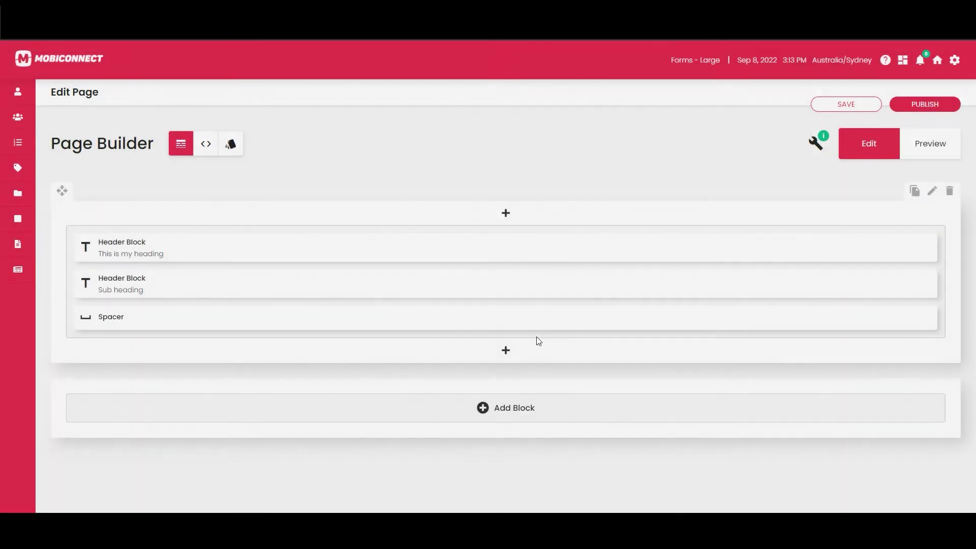
drag(536, 325, 539, 290)
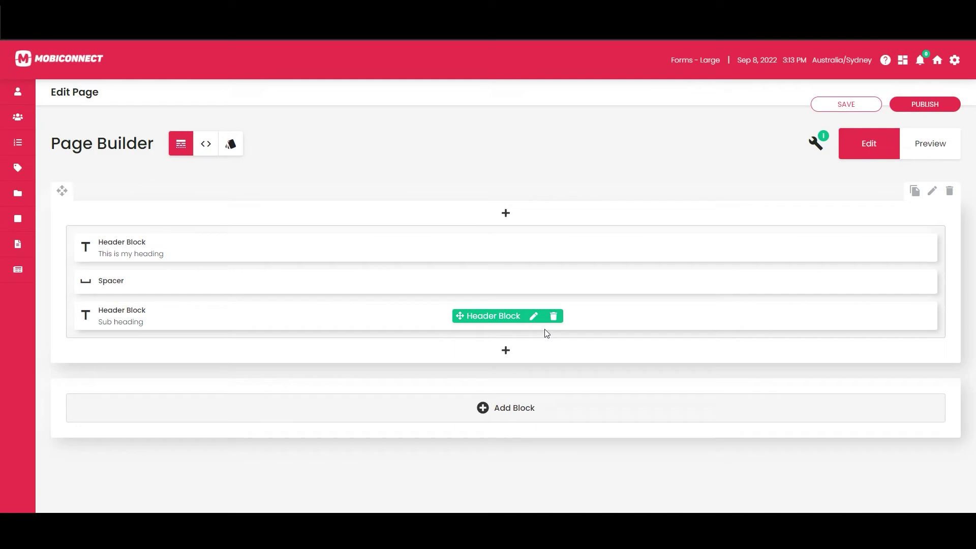
double_click(165, 279)
click(596, 412)
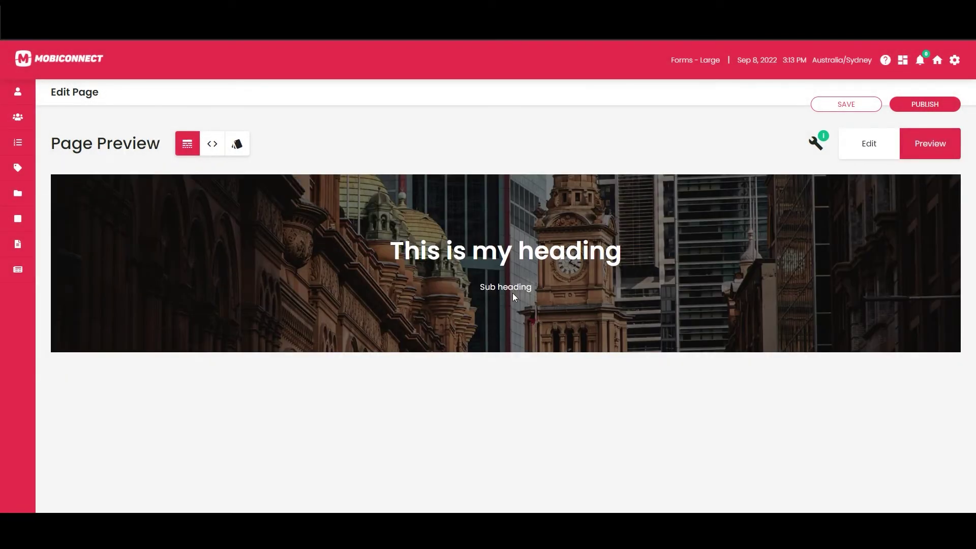
click(871, 155)
click(904, 155)
click(876, 154)
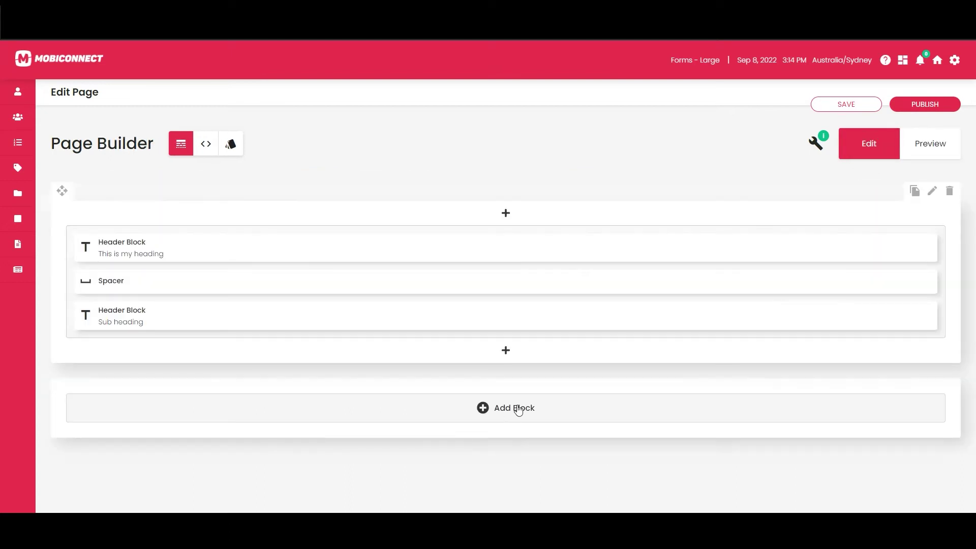
Add a Two Columns block below the banner with a Video Player in the right column.
click(502, 414)
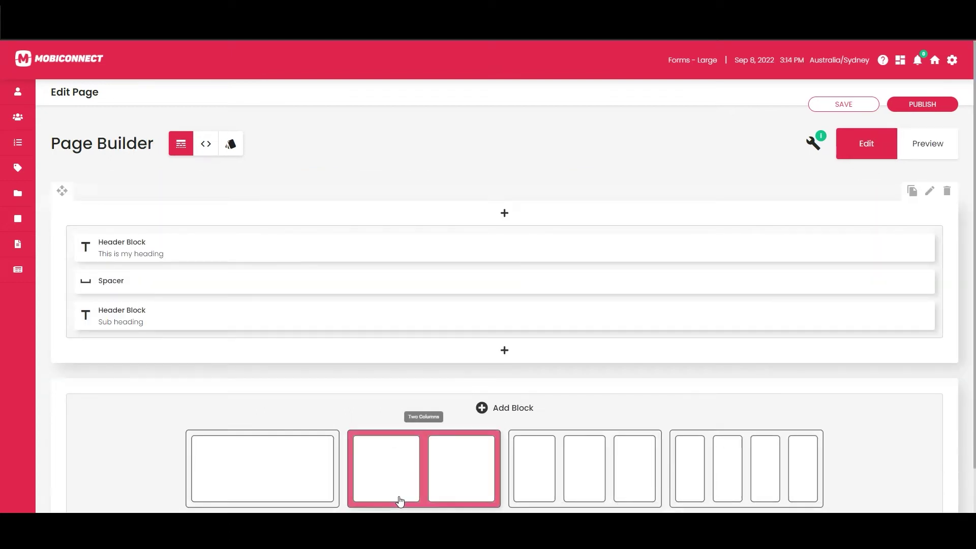
click(450, 476)
scroll(509, 447, down, 2)
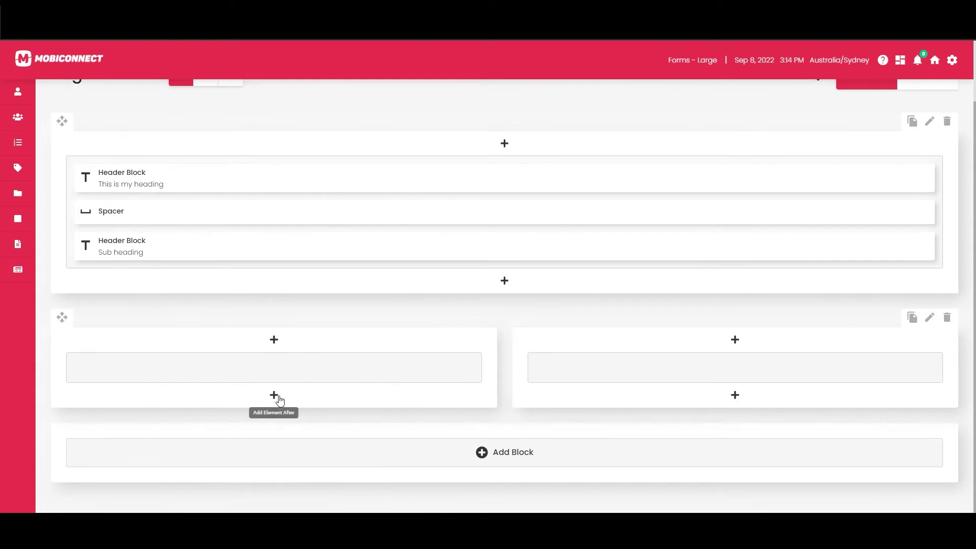
click(735, 395)
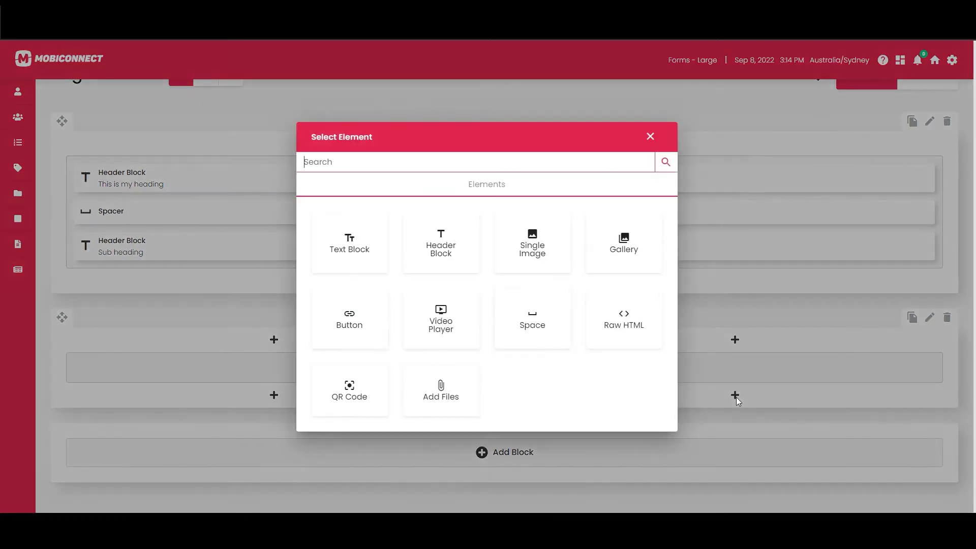
click(454, 325)
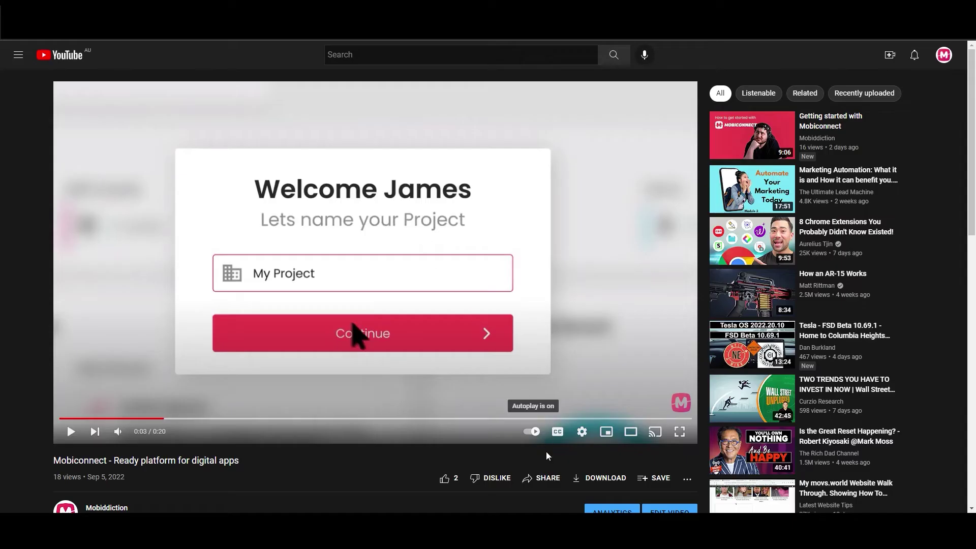
Show the YouTube video's Embed code and select the embed URL inside the iframe.
click(541, 478)
click(390, 252)
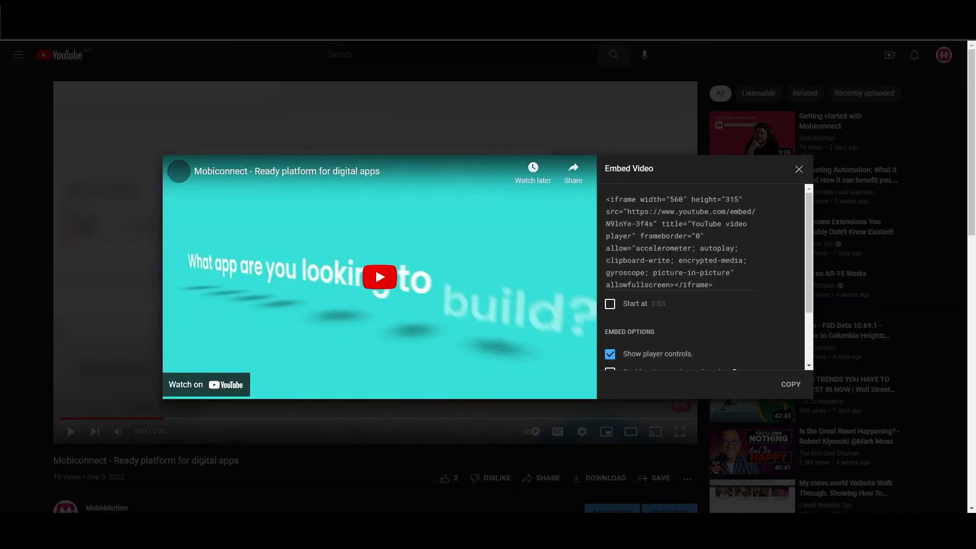
drag(628, 213, 657, 232)
key(ctrl+c)
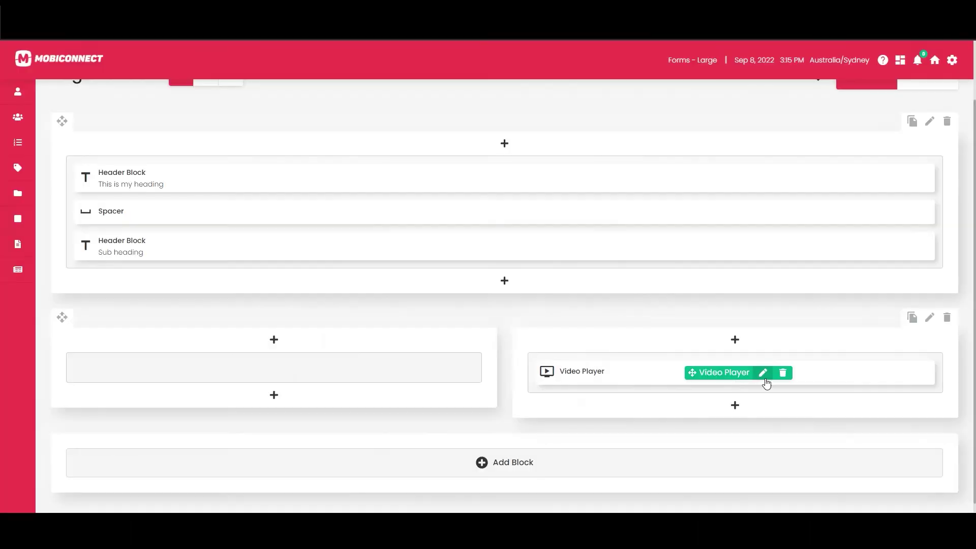
Replace the Video Player's Video Link with the pasted YouTube embed URL and save.
click(762, 376)
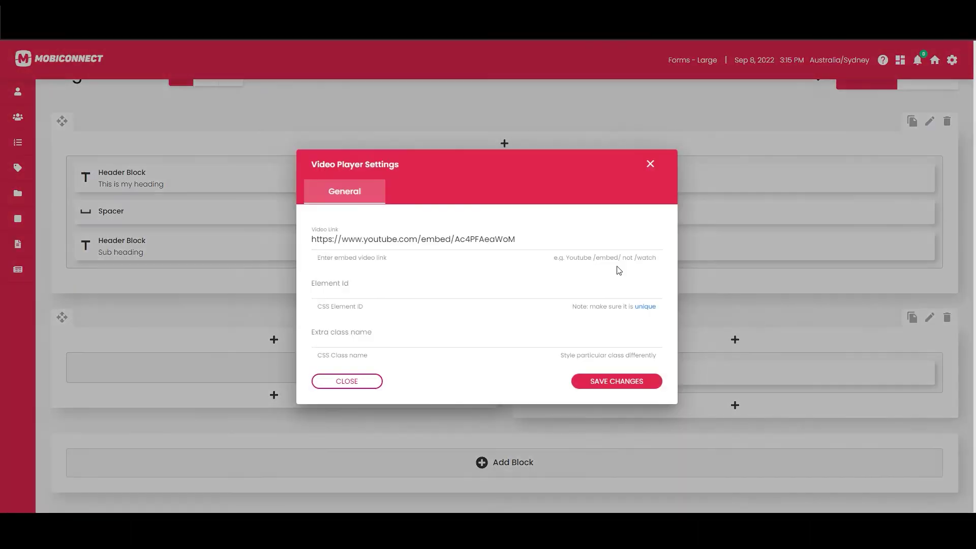
click(430, 238)
key(ctrl+a)
key(ctrl+v)
click(617, 382)
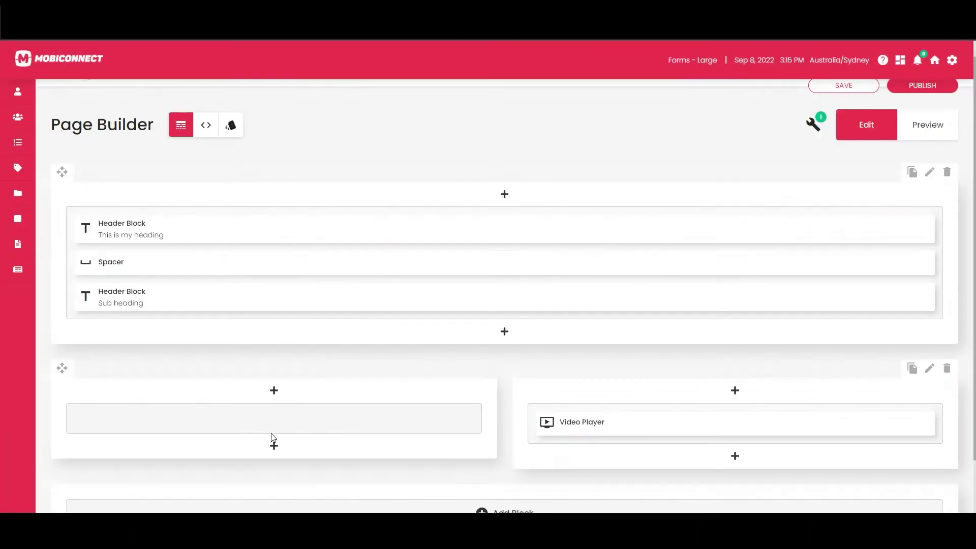
Add a left-column heading 'Sub section header' in Poppins SemiBold, 22px, 28px line height.
click(273, 446)
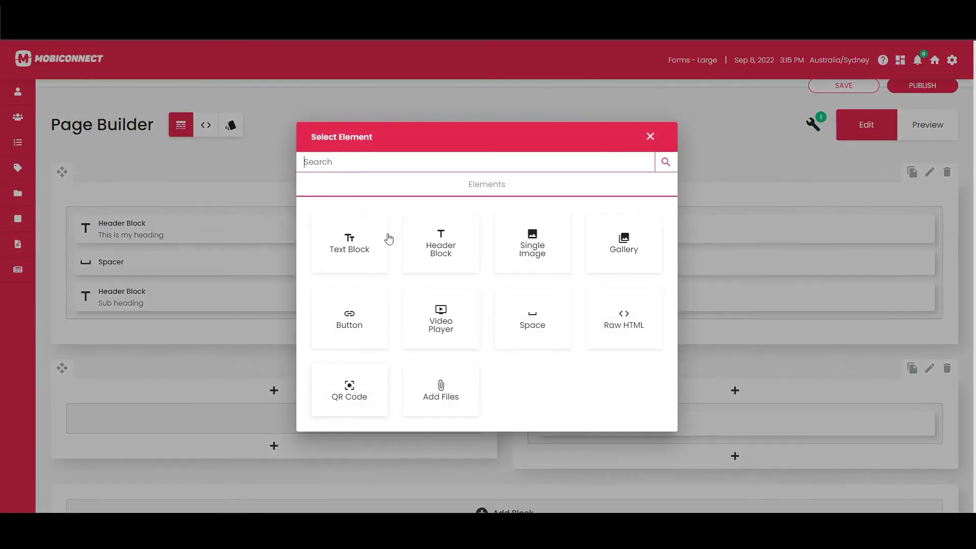
click(448, 256)
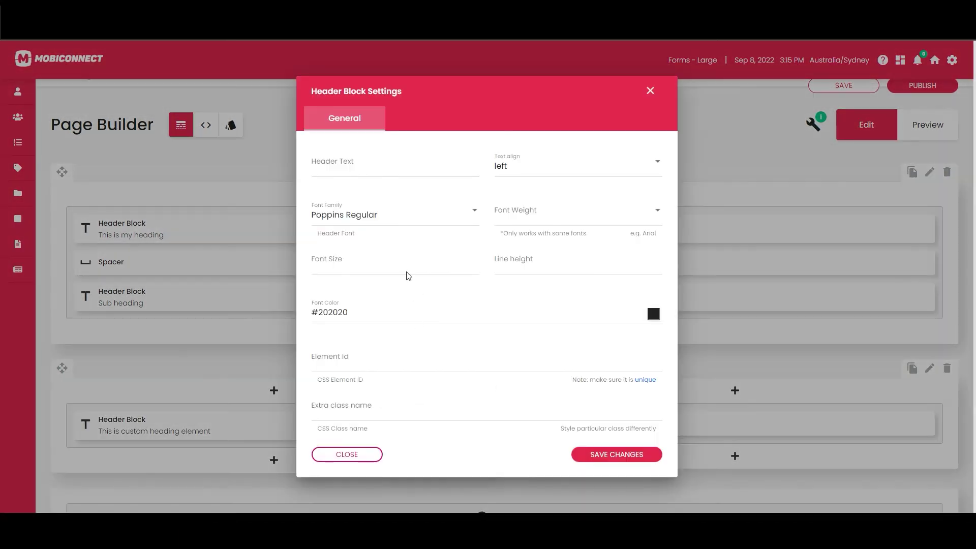
click(408, 170)
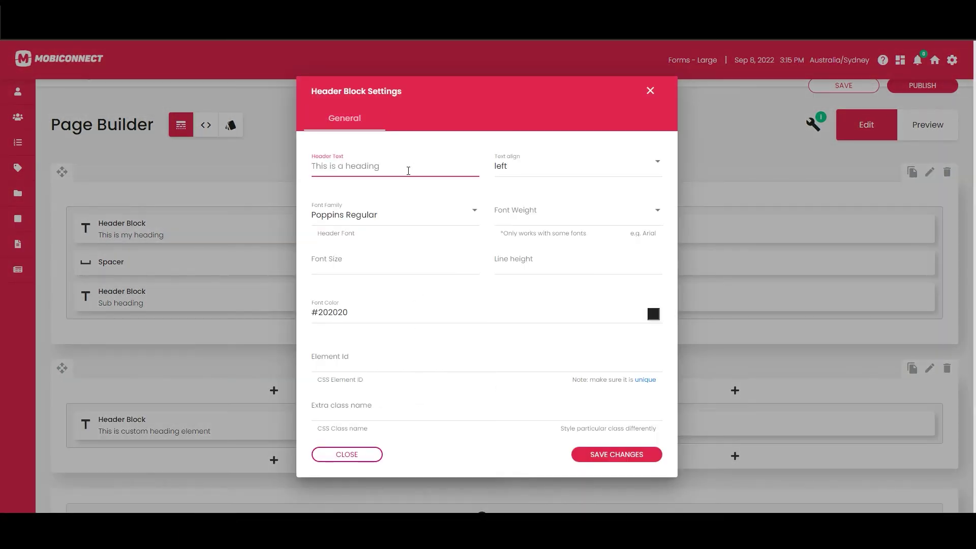
text(Sub section header)
click(428, 214)
click(399, 264)
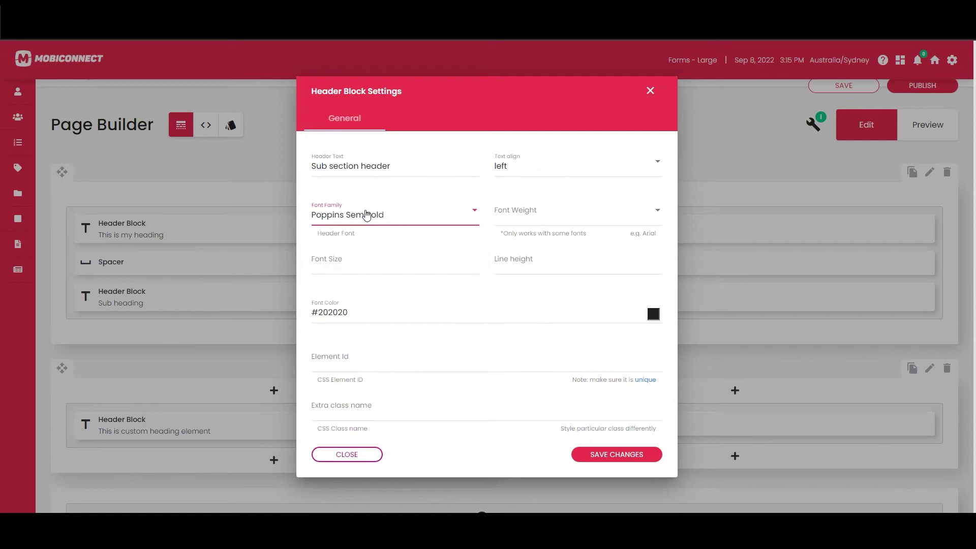
click(403, 261)
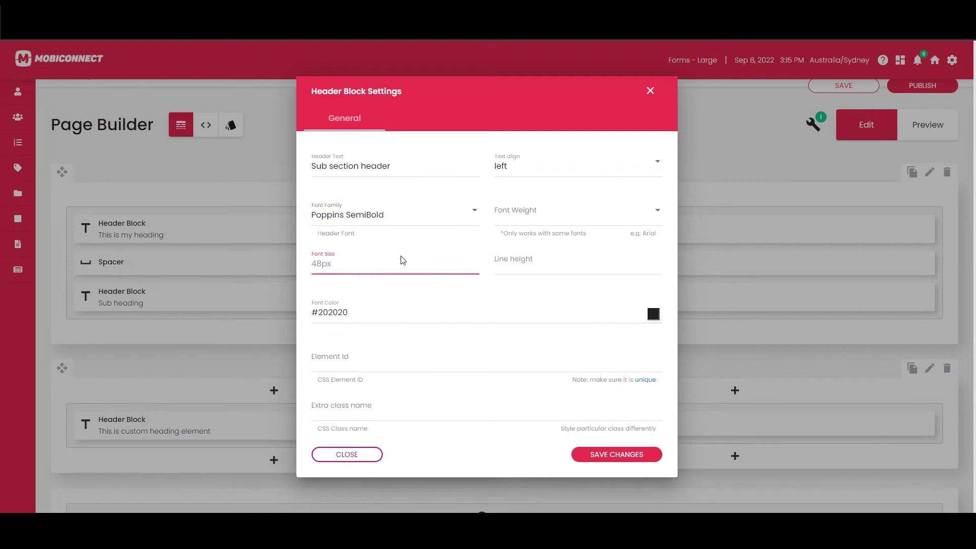
click(524, 266)
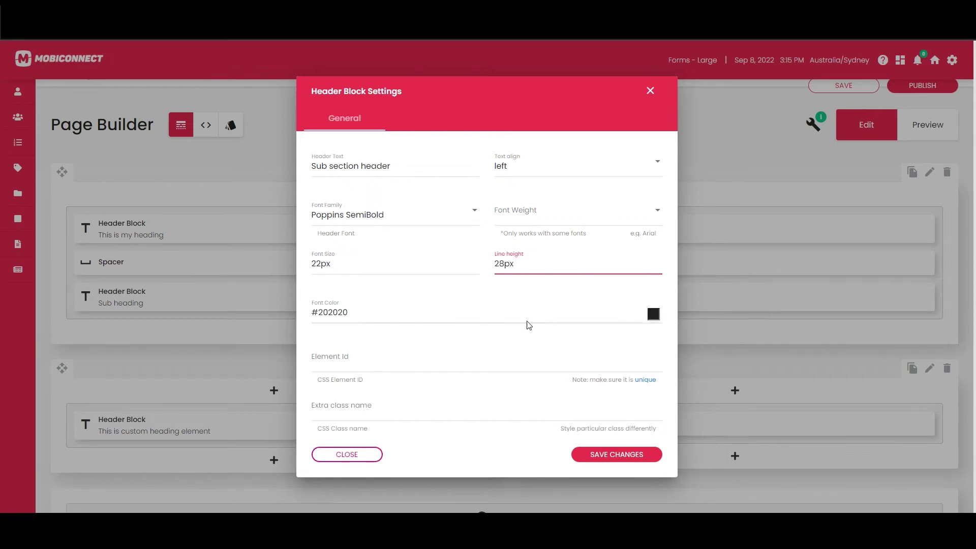
click(616, 454)
scroll(398, 353, down, 3)
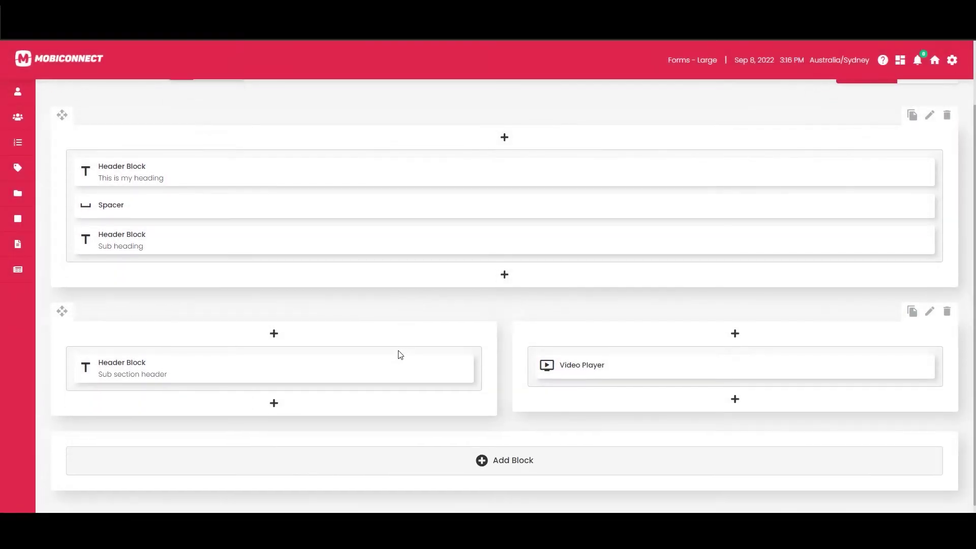
Add a Text Block with lorem ipsum placeholder copy under the 'Sub section header' heading.
click(275, 395)
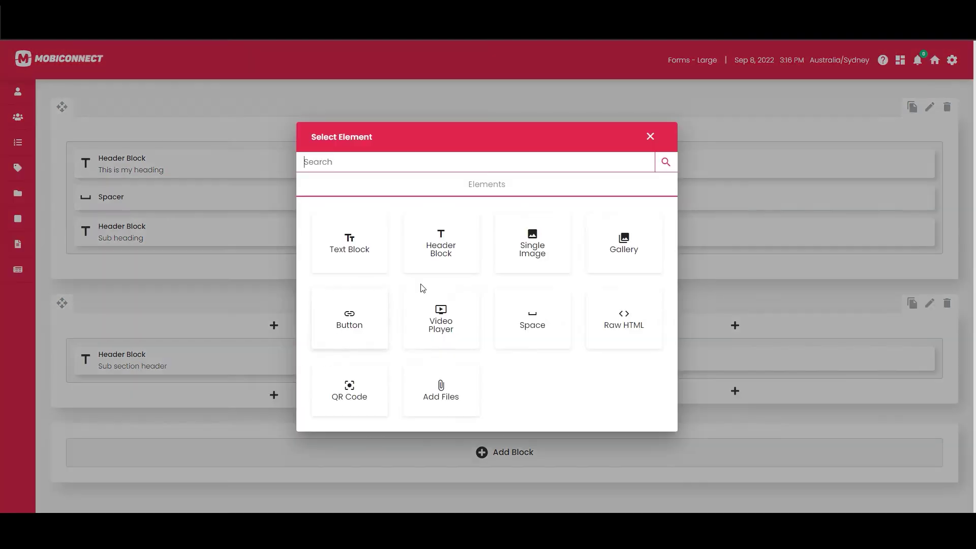
click(351, 234)
scroll(356, 407, down, 1)
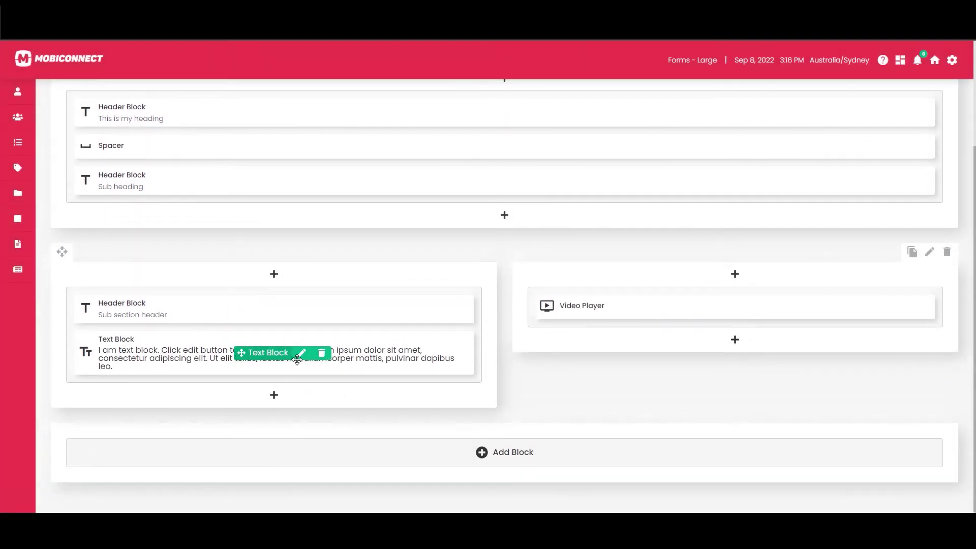
click(300, 351)
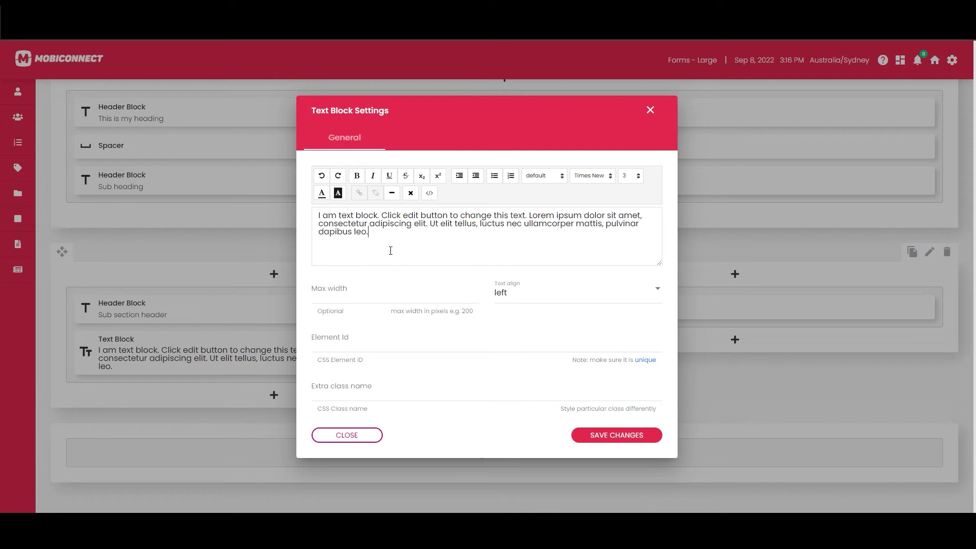
click(428, 235)
key(ctrl+a)
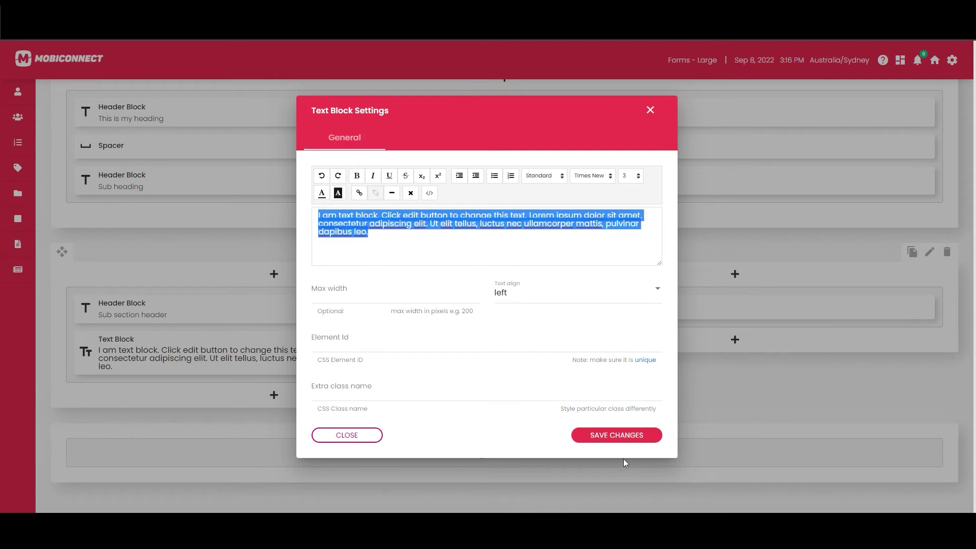
click(631, 436)
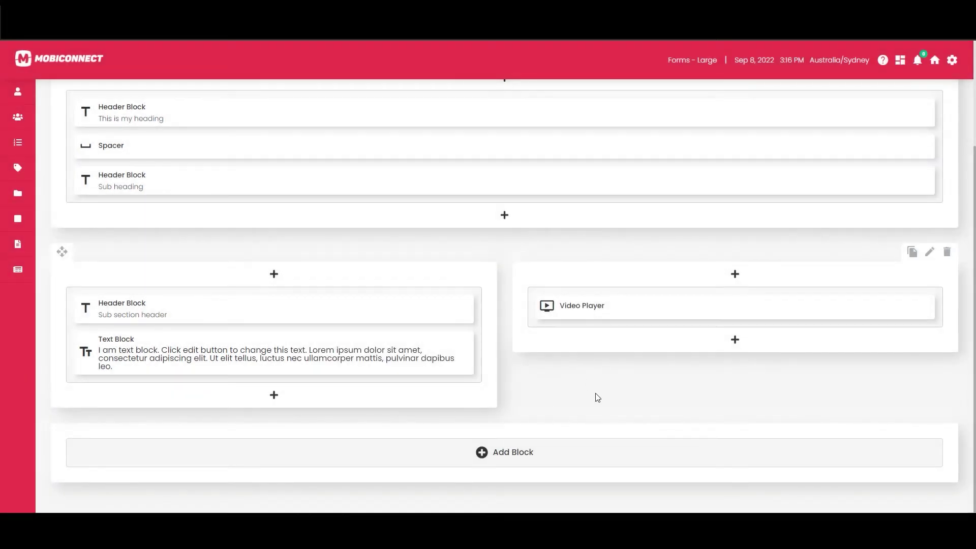
scroll(605, 407, up, 3)
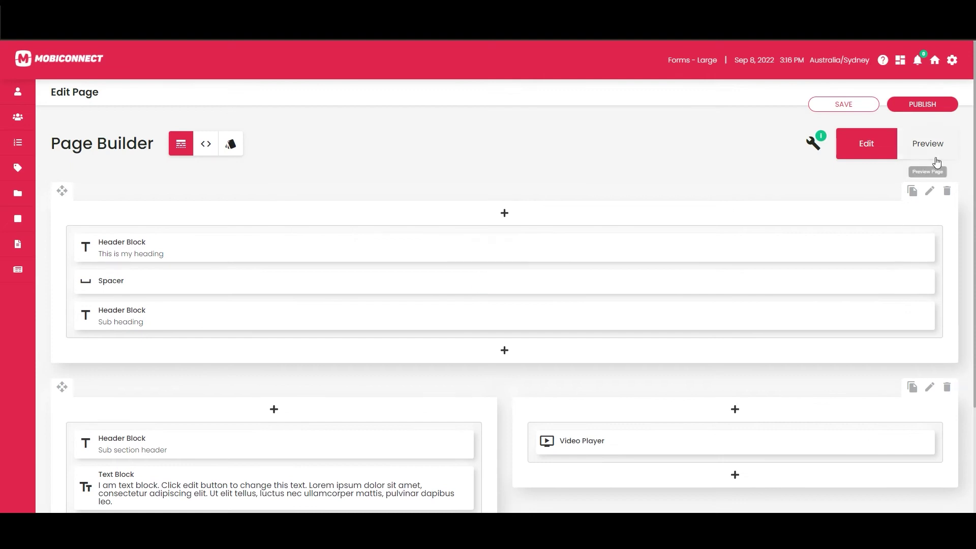
Save the second section with V-Align Content Middle on and preview its heading, text and video.
click(930, 388)
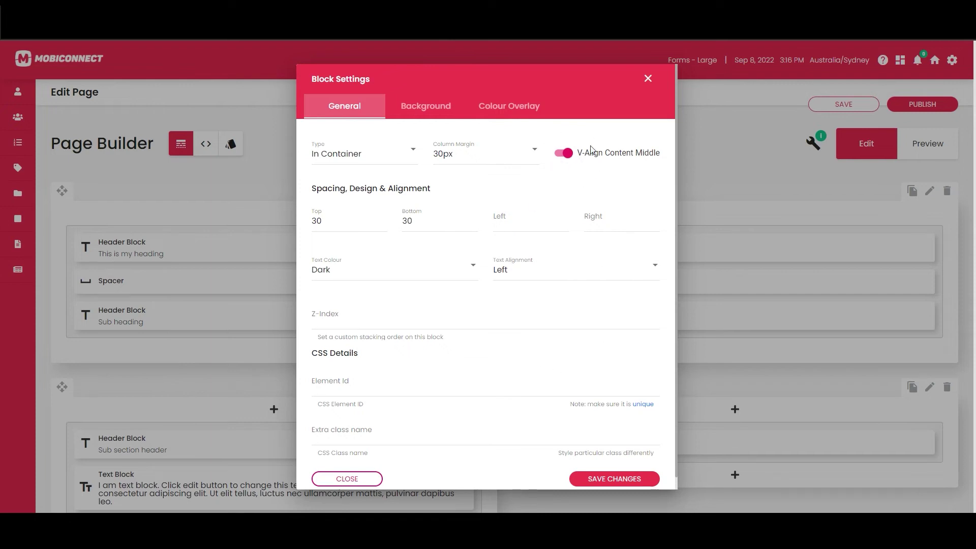
click(616, 481)
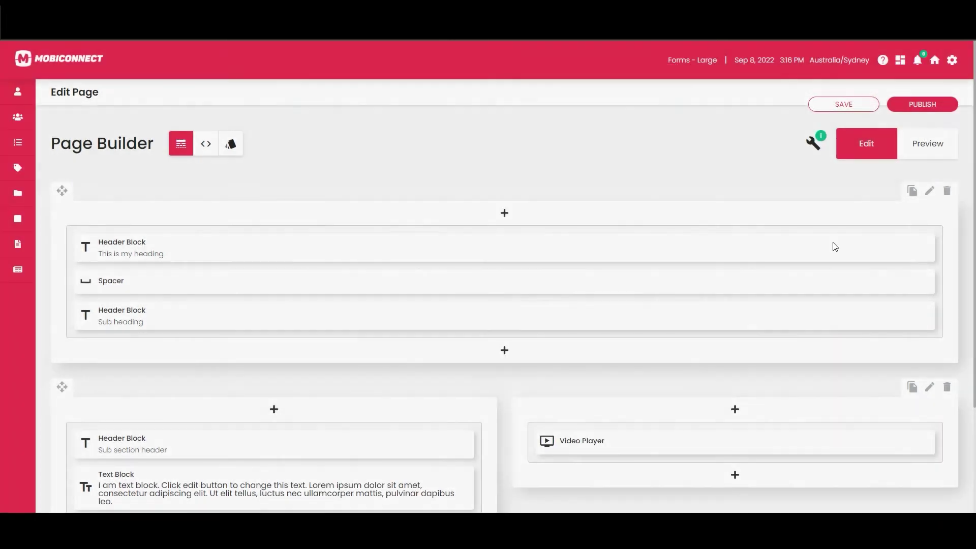
click(927, 145)
scroll(676, 195, down, 2)
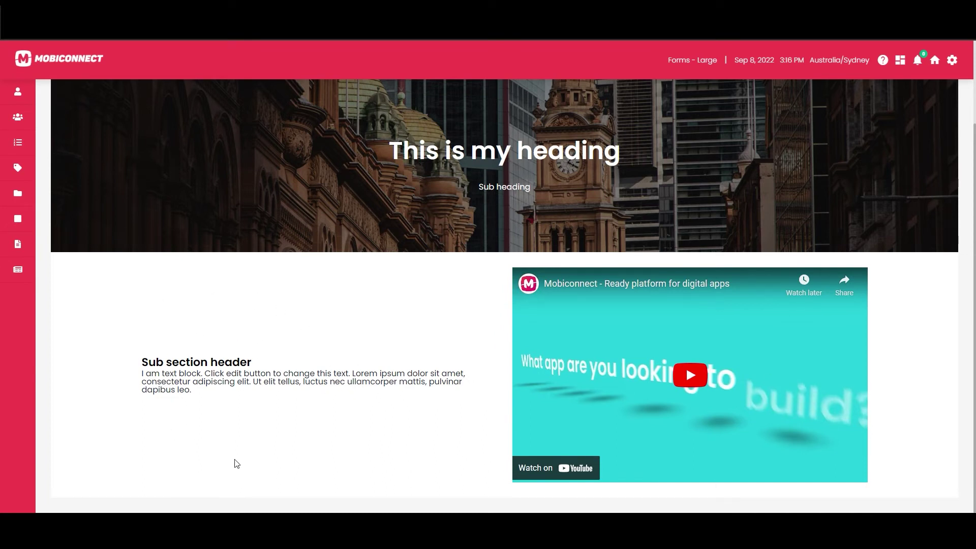
scroll(255, 465, up, 2)
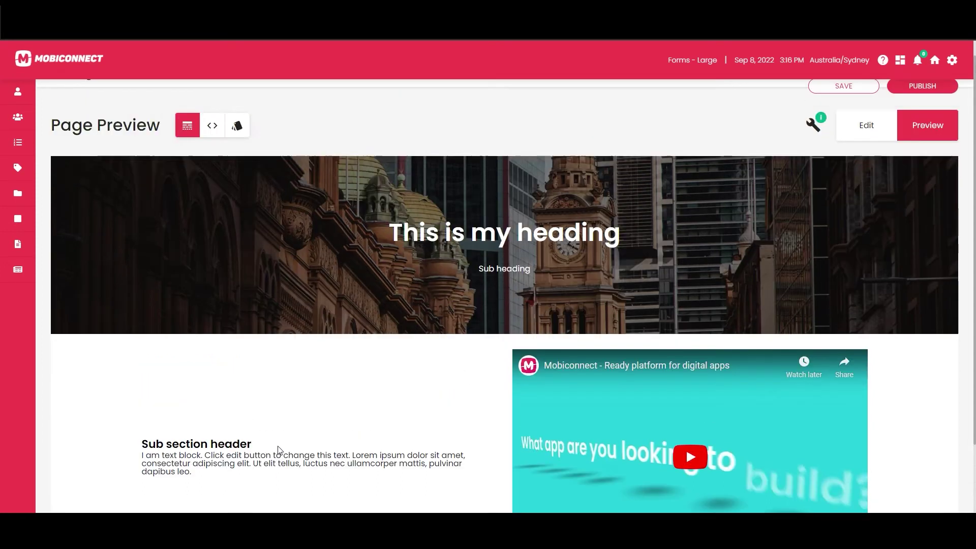
scroll(276, 453, down, 2)
scroll(406, 191, up, 2)
Return to the page builder and add a new element below the paragraph text.
click(867, 143)
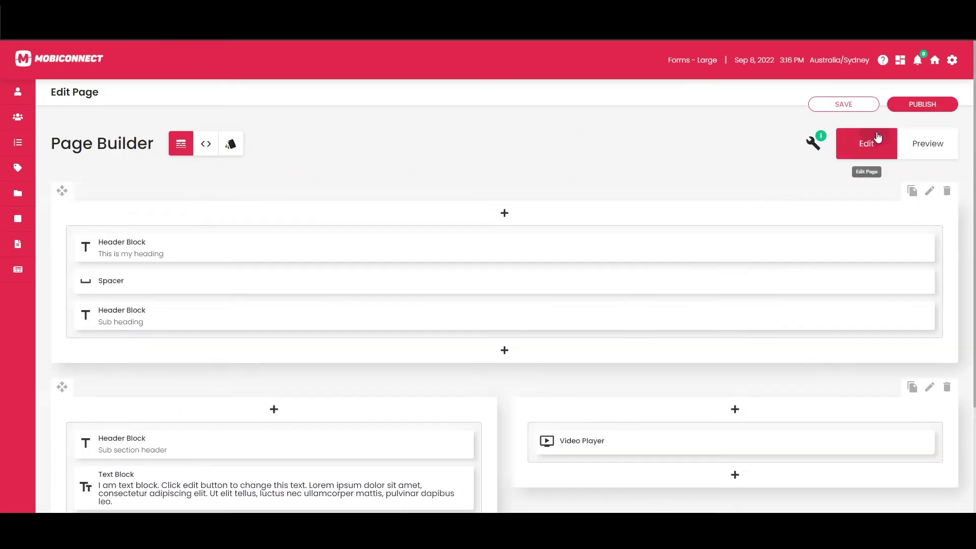
scroll(735, 305, down, 3)
click(735, 339)
Insert a Spacer of 8px height between the Sub section header and the Text Block.
click(556, 333)
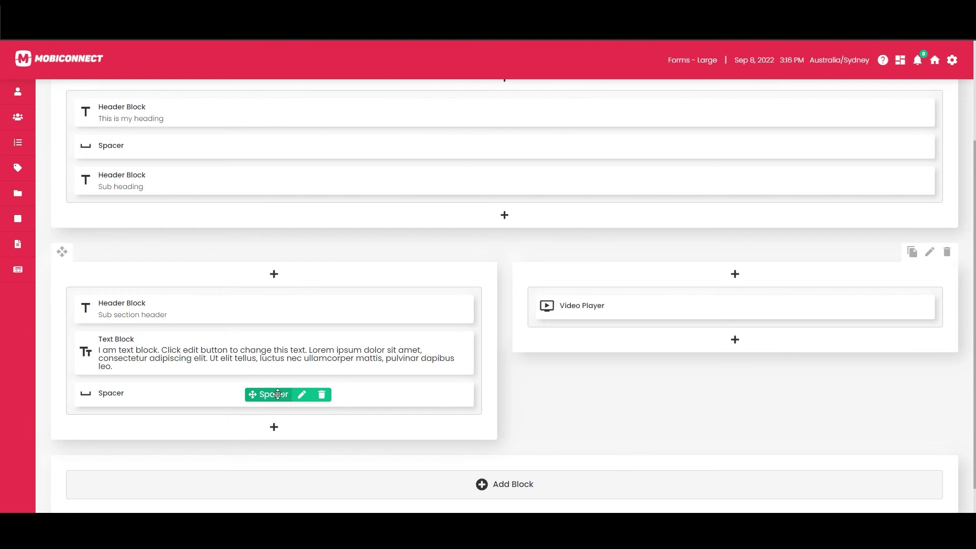
drag(255, 392, 280, 358)
click(323, 223)
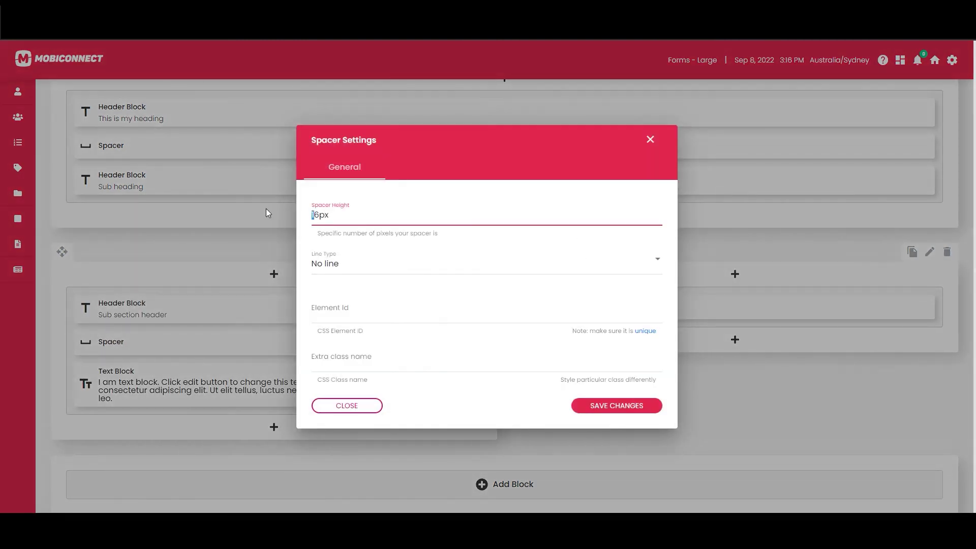
key(Delete)
key(Delete)
text(8)
click(632, 409)
Preview the page to check the new 8px spacer.
scroll(876, 194, up, 3)
click(924, 139)
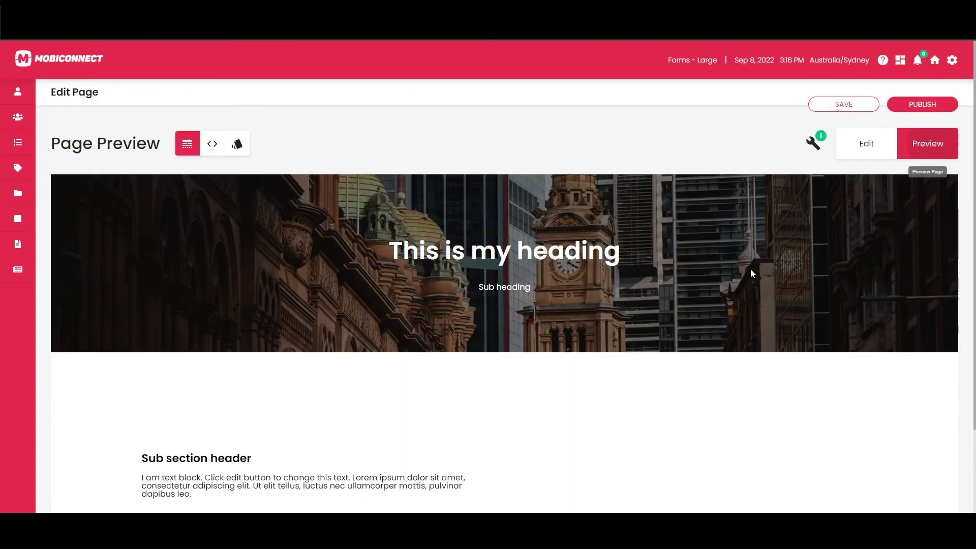
scroll(750, 269, down, 3)
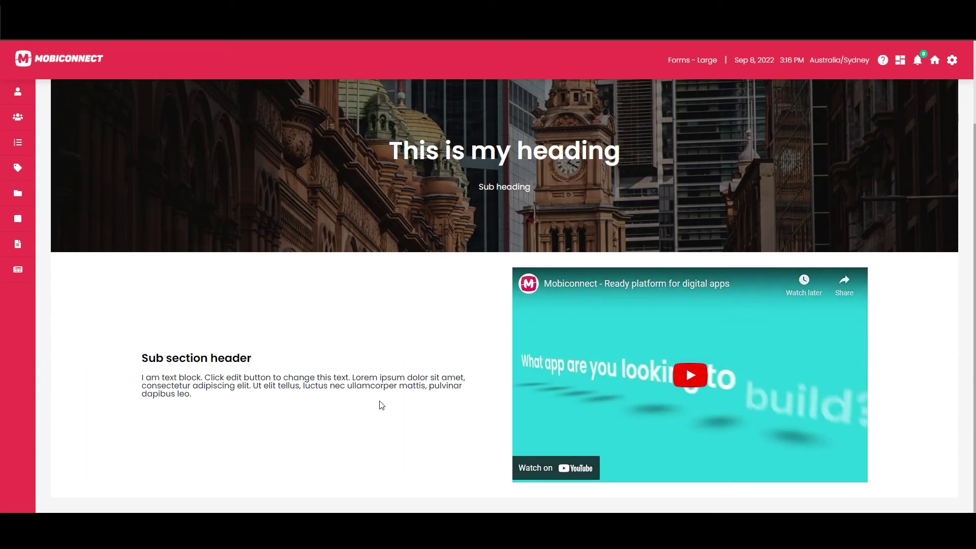
scroll(385, 419, up, 3)
scroll(414, 427, down, 3)
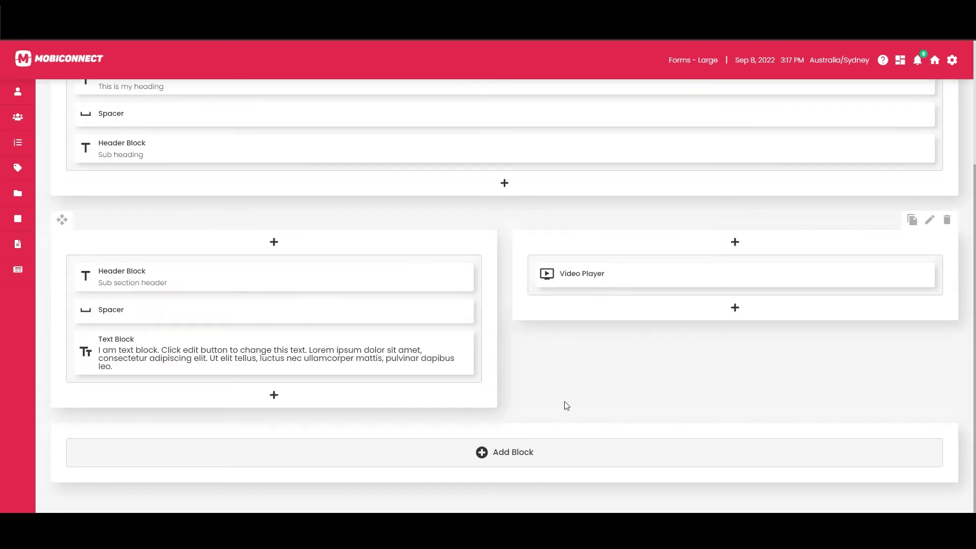
Add a full-width one-column row below the video section containing a Gallery element.
click(505, 460)
click(218, 423)
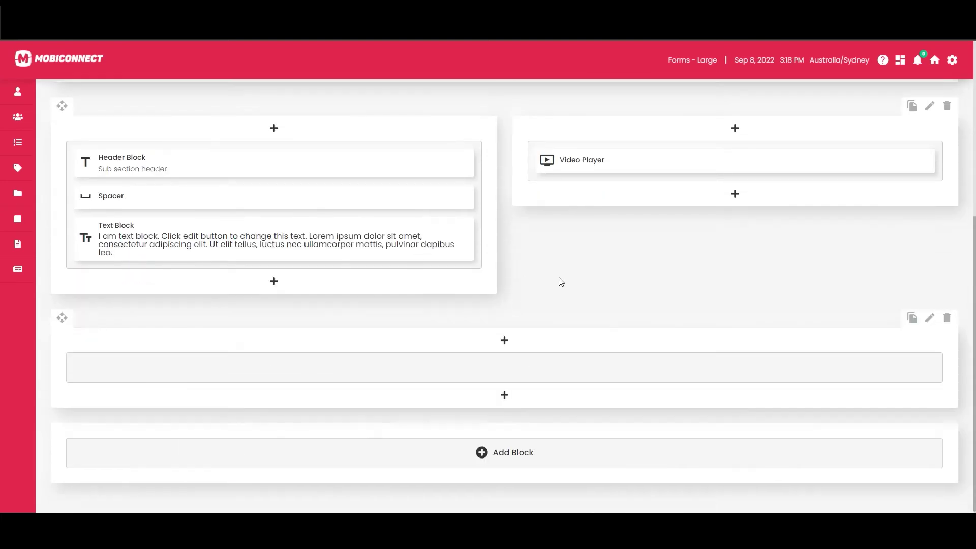
click(505, 396)
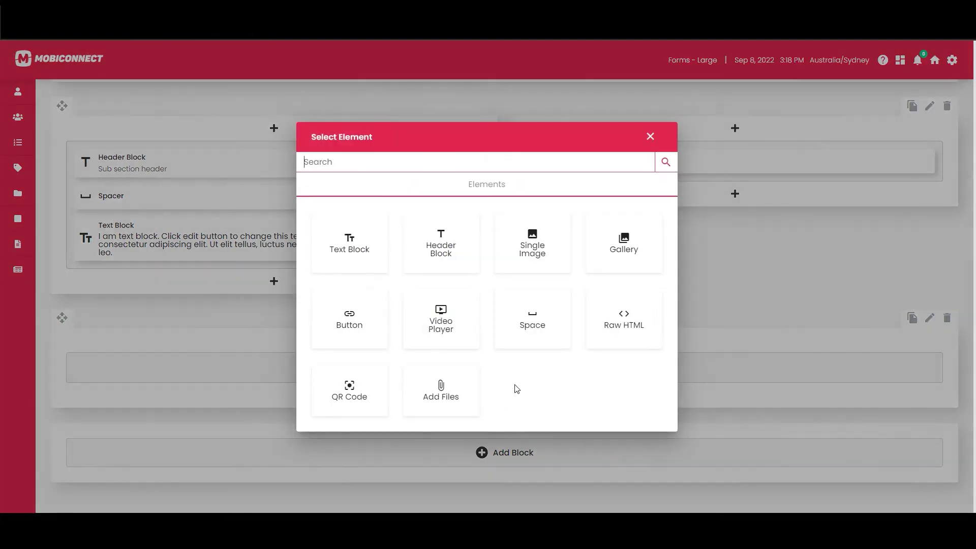
click(633, 243)
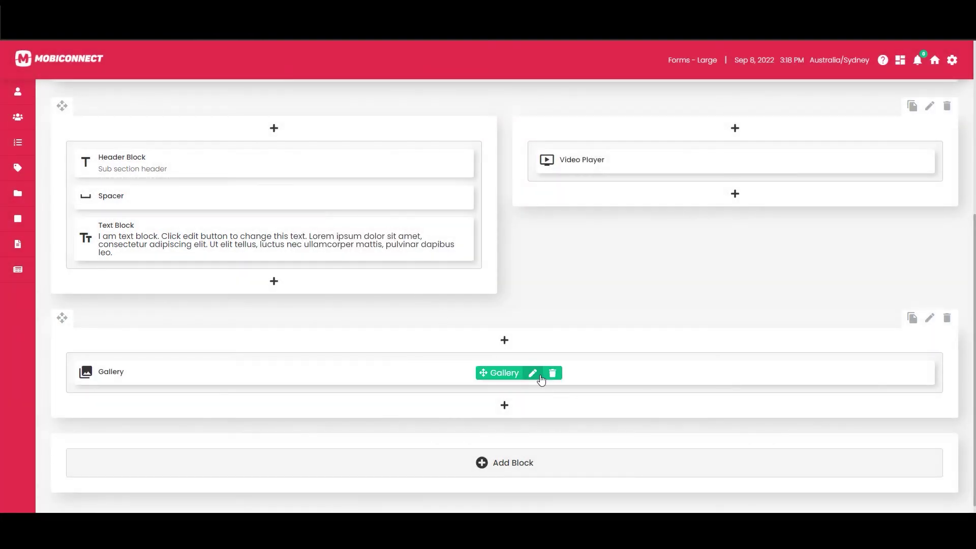
Delete one image from the Gallery and save the gallery settings.
click(534, 376)
click(444, 239)
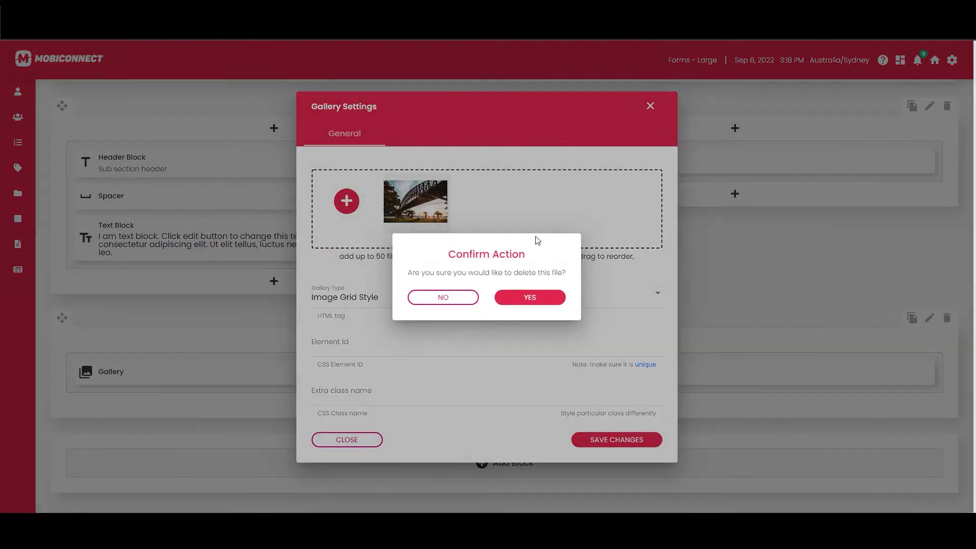
click(530, 299)
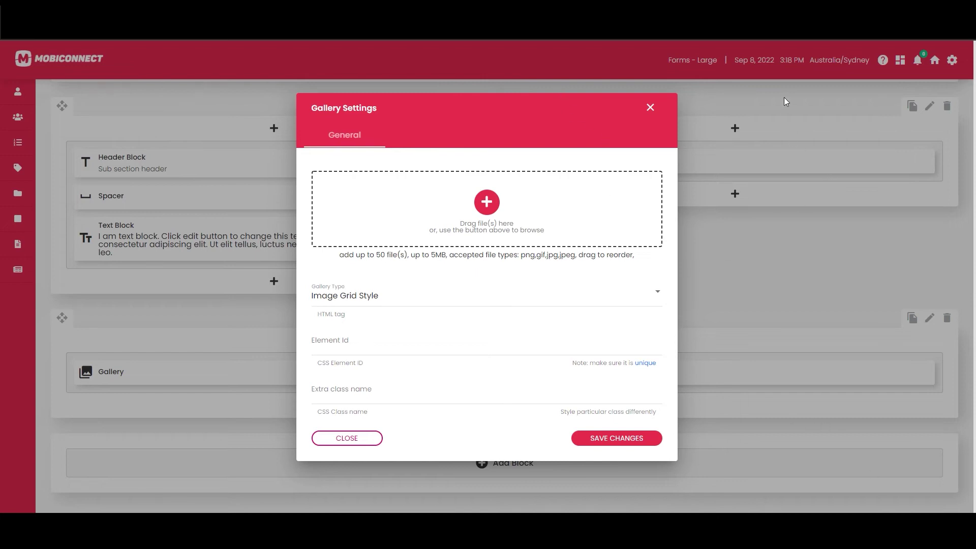
click(626, 439)
Preview the page and inspect the banner heading and Sub heading text.
scroll(842, 280, up, 2)
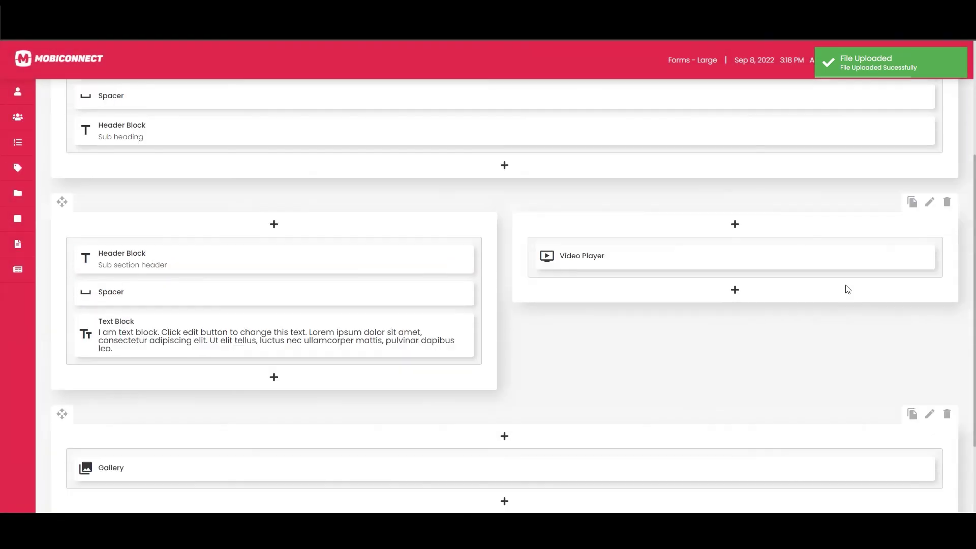
scroll(847, 288, up, 4)
click(924, 140)
scroll(448, 339, down, 4)
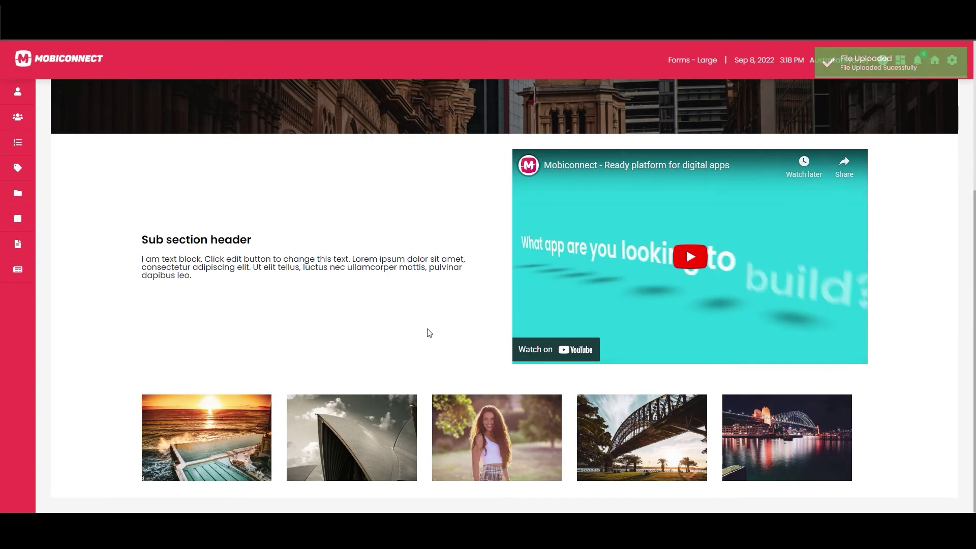
scroll(270, 305, up, 4)
scroll(270, 305, down, 4)
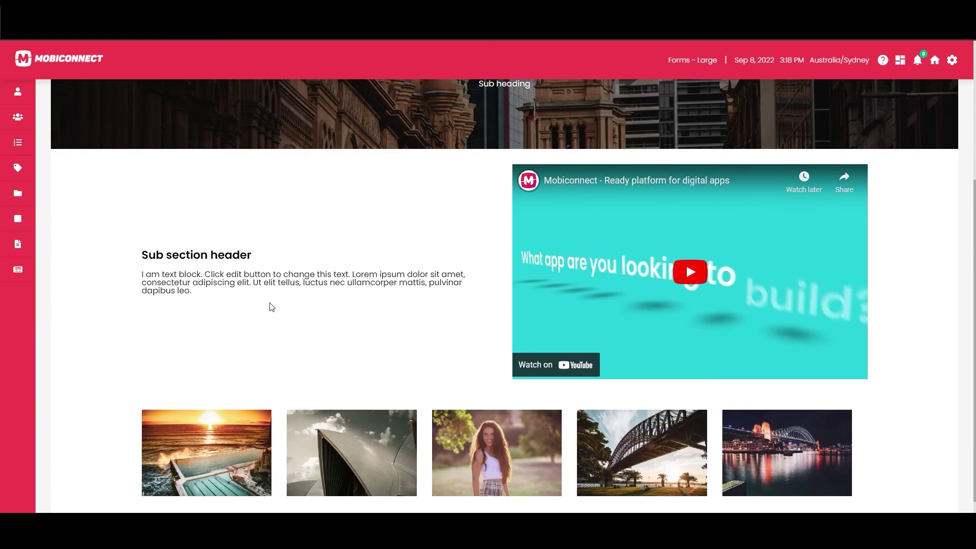
scroll(272, 318, up, 2)
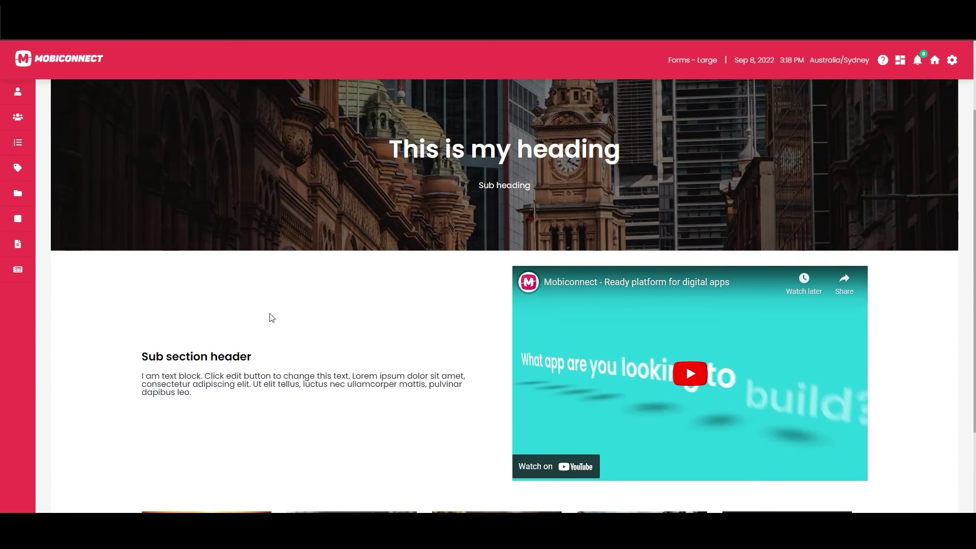
scroll(272, 326, up, 1)
scroll(316, 323, up, 1)
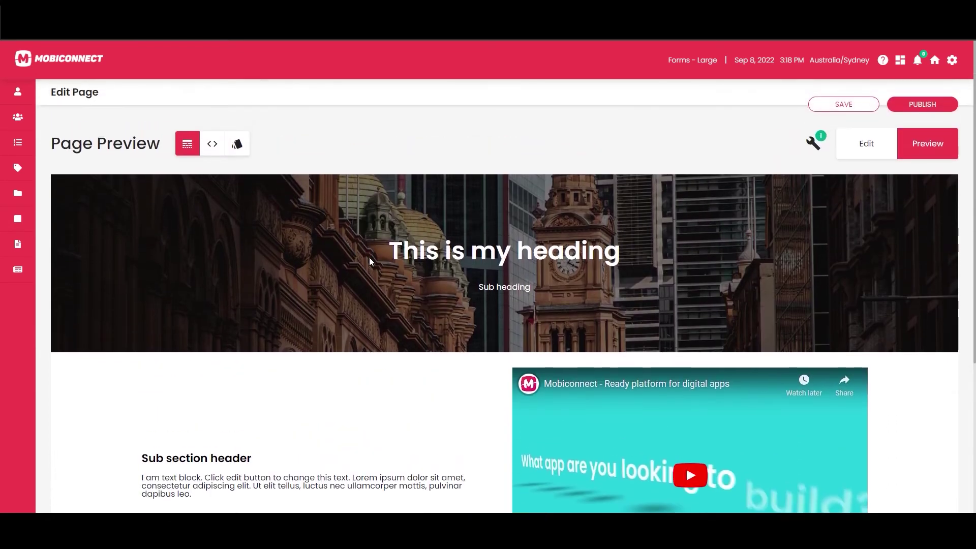
scroll(369, 257, down, 4)
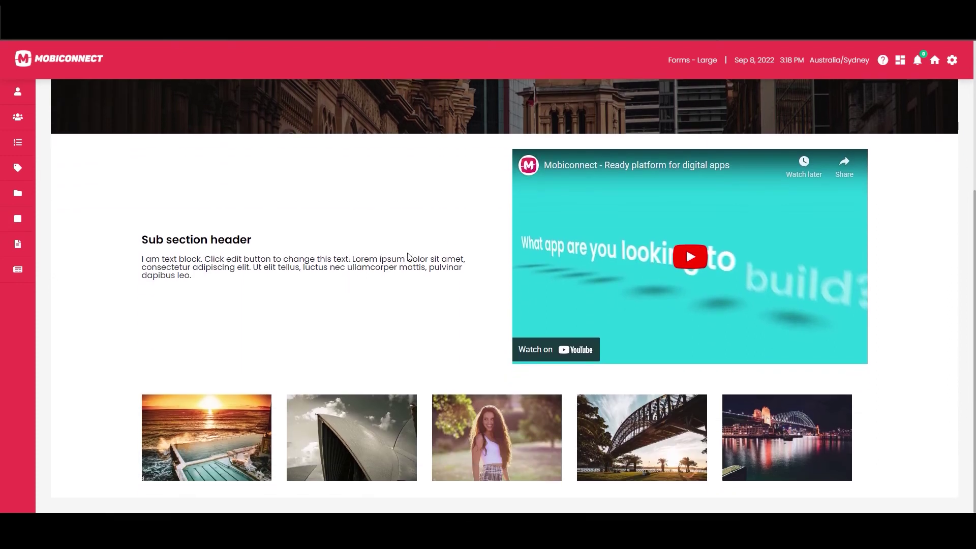
scroll(407, 256, up, 4)
triple_click(625, 251)
scroll(646, 306, down, 2)
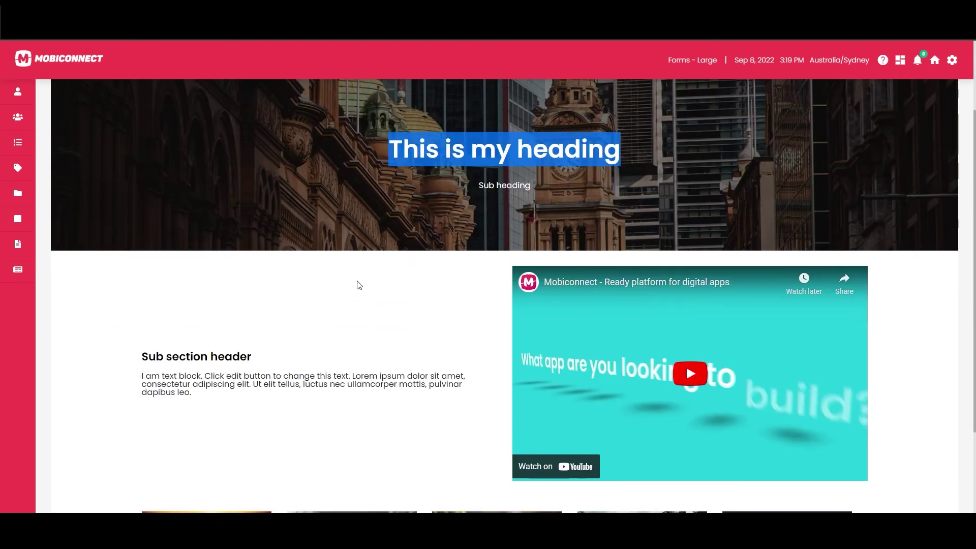
triple_click(624, 189)
Scroll through the video and five-photo gallery in the preview, then return to editing.
scroll(624, 192, down, 2)
drag(166, 255, 255, 375)
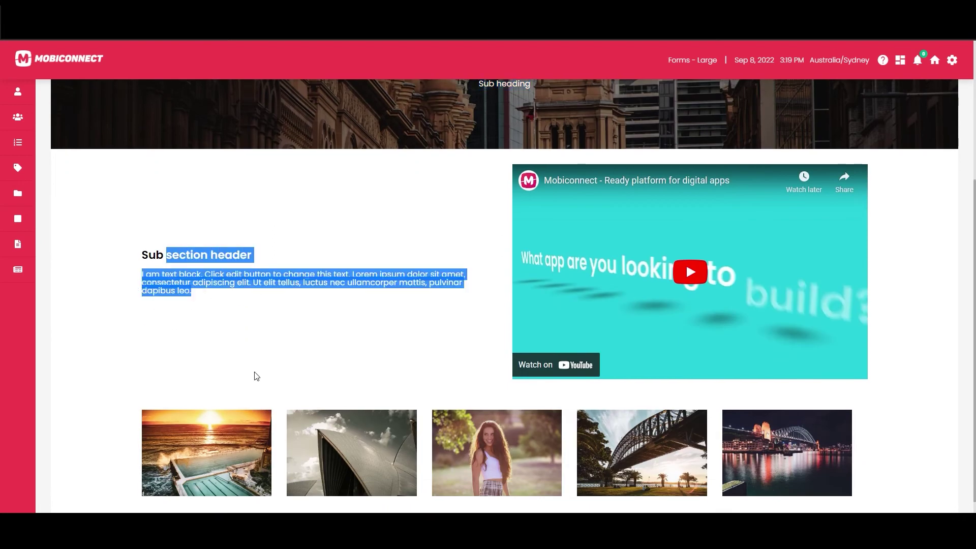
scroll(718, 452, down, 1)
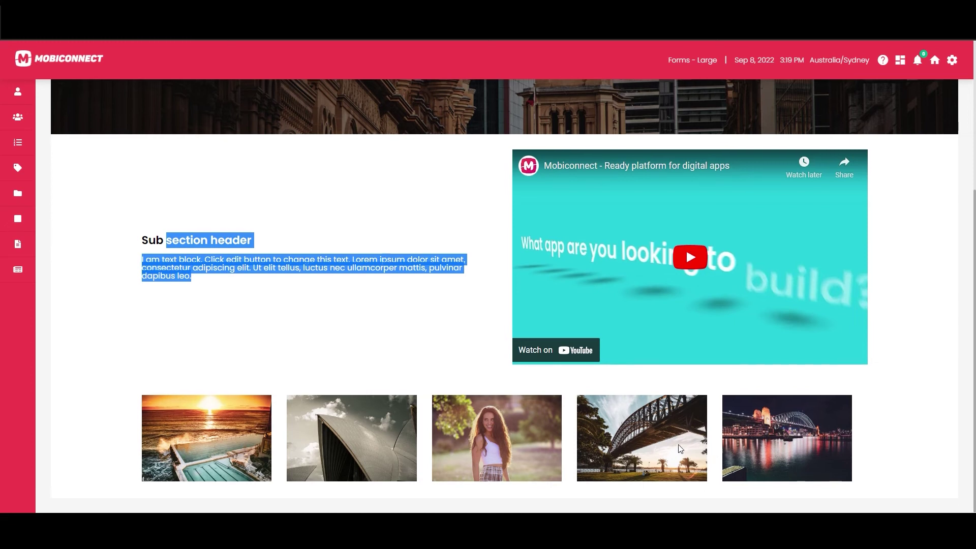
click(429, 327)
scroll(429, 326, up, 4)
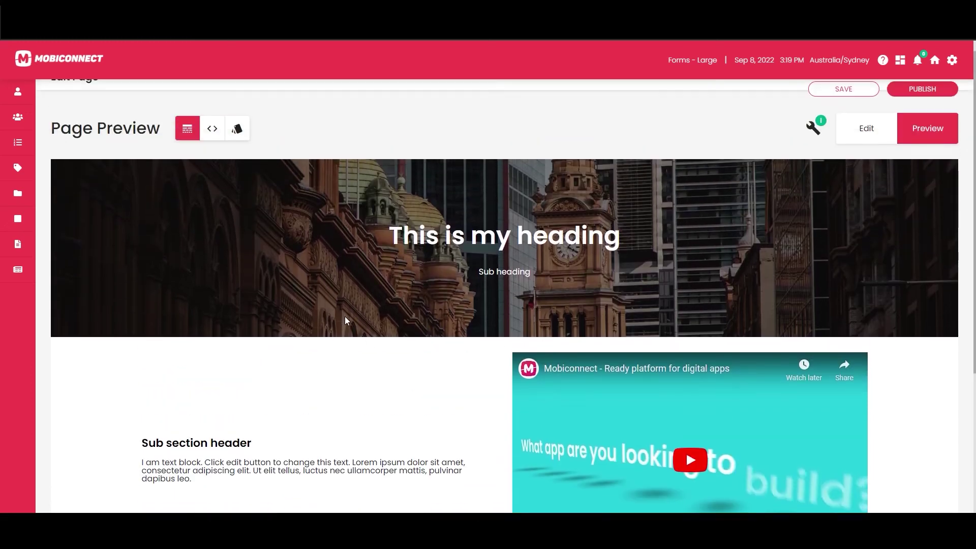
scroll(345, 316, down, 2)
scroll(364, 326, down, 1)
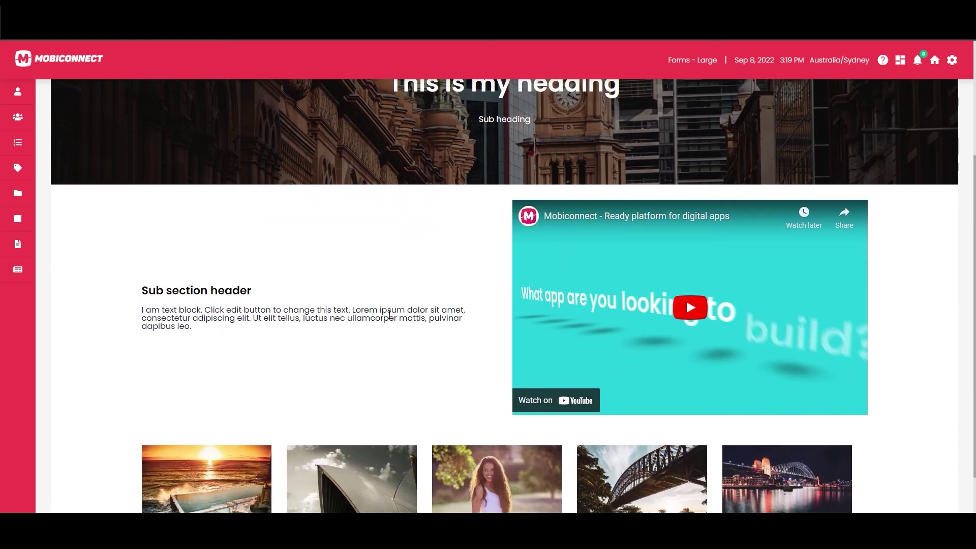
scroll(389, 314, up, 3)
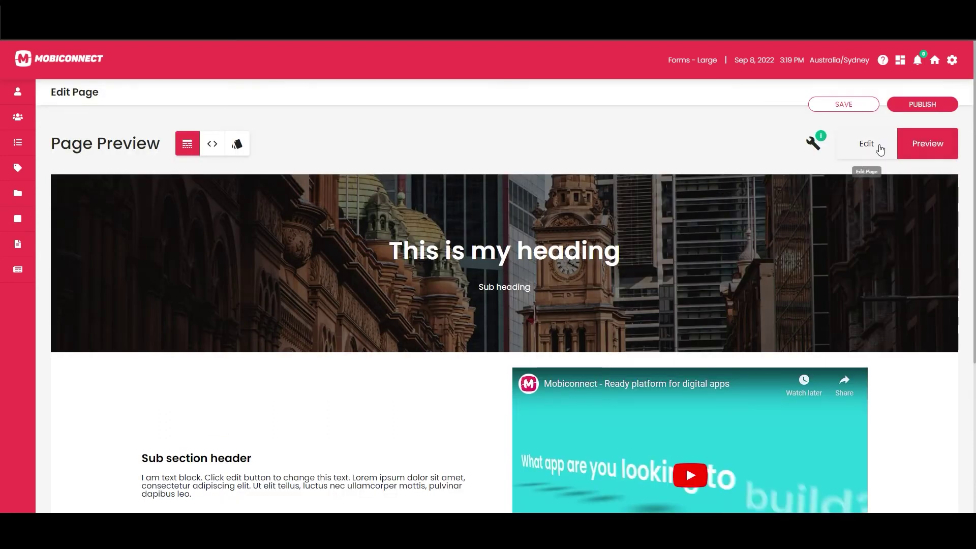
click(864, 144)
scroll(931, 347, down, 2)
click(930, 285)
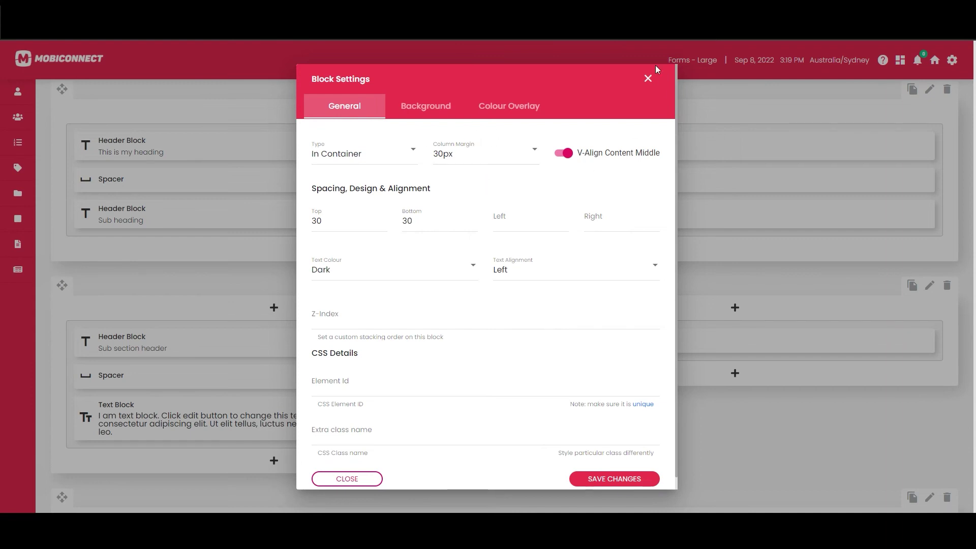
click(648, 78)
scroll(783, 201, up, 3)
click(933, 144)
Leave the preview and return to the Page Builder's block layout.
scroll(503, 355, down, 5)
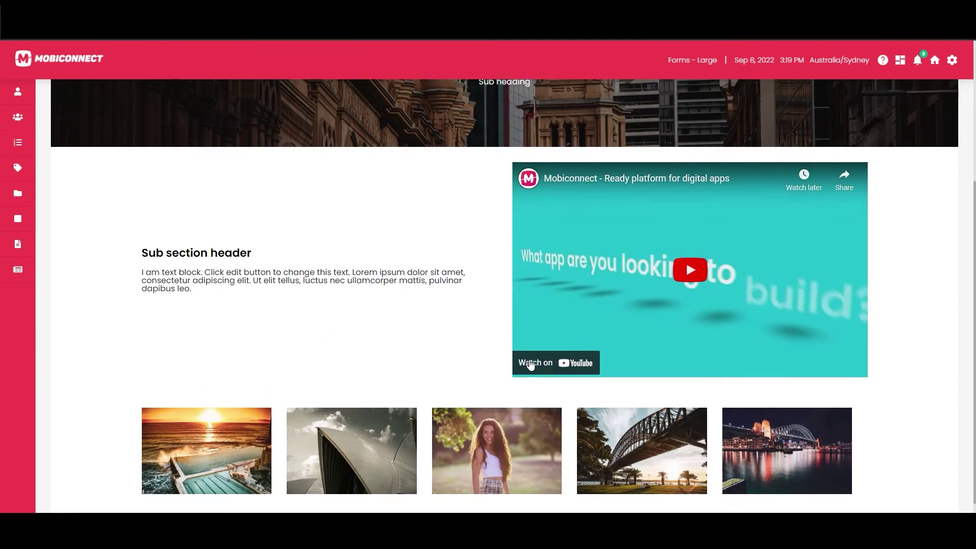
scroll(401, 312, up, 1)
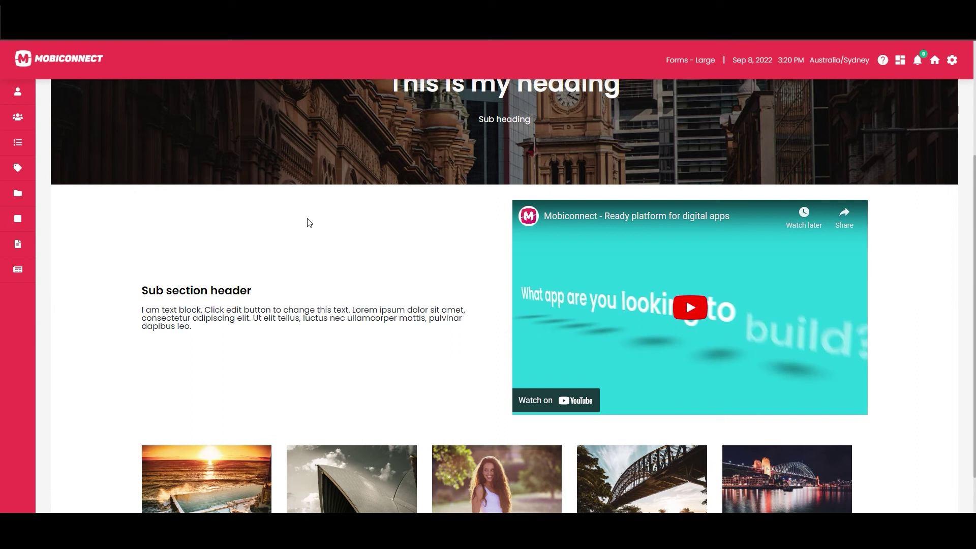
scroll(372, 275, up, 3)
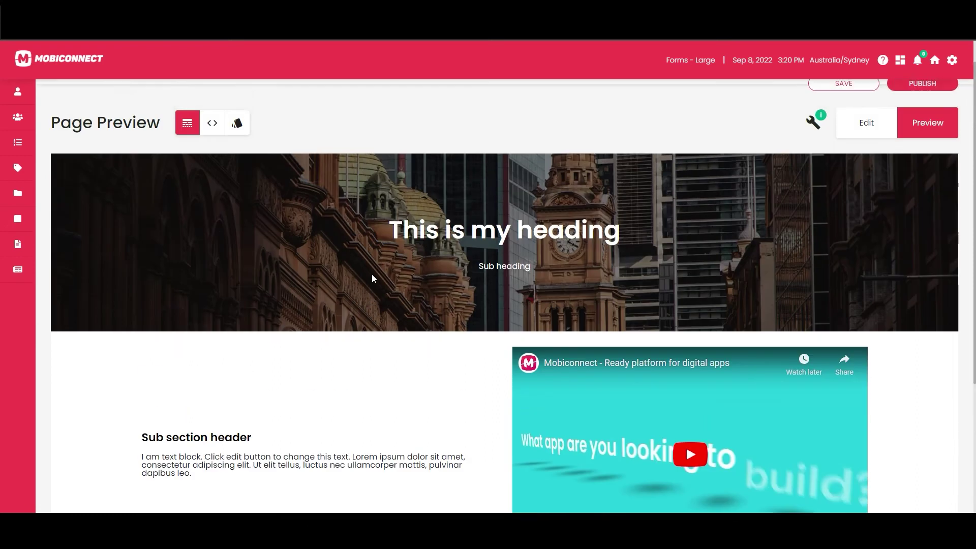
click(864, 121)
Publish My new page.
scroll(478, 282, down, 3)
scroll(478, 283, down, 3)
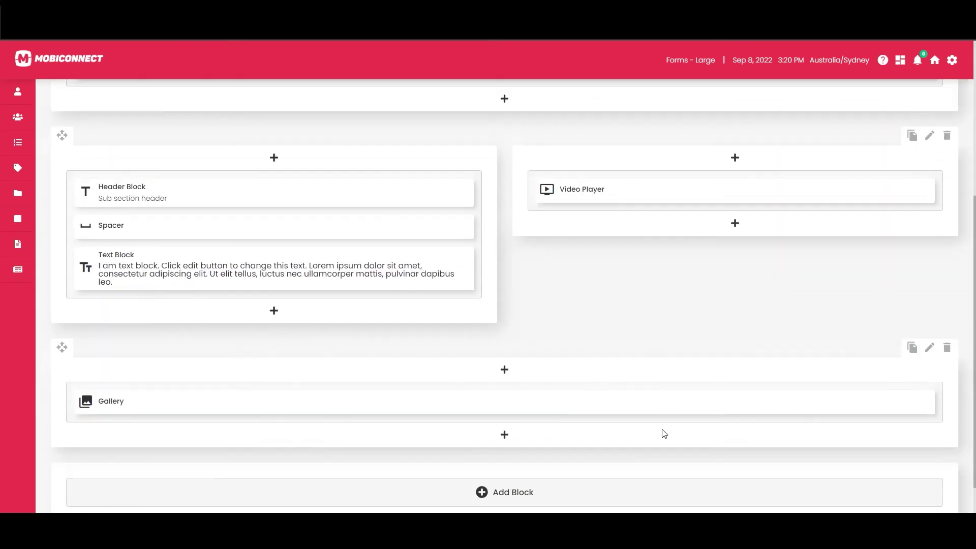
scroll(662, 434, up, 5)
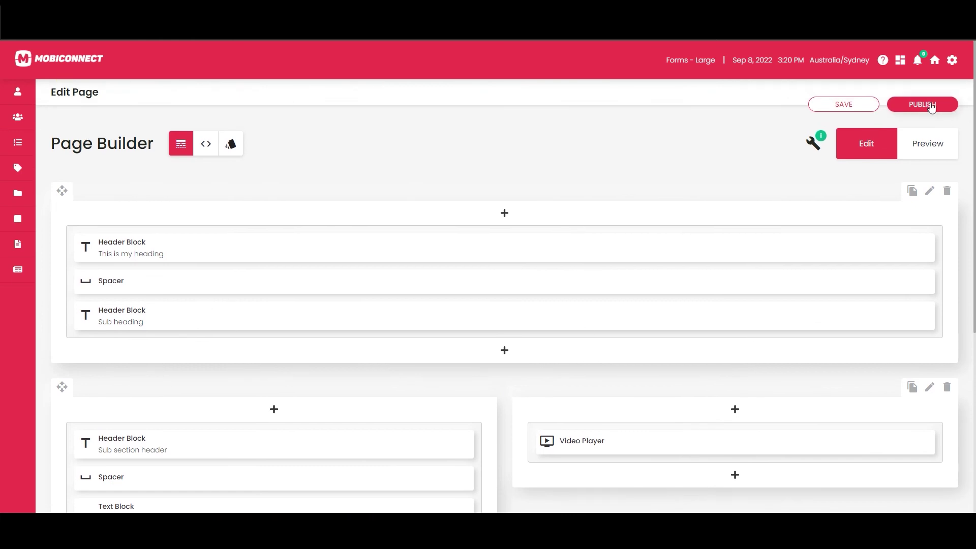
click(930, 106)
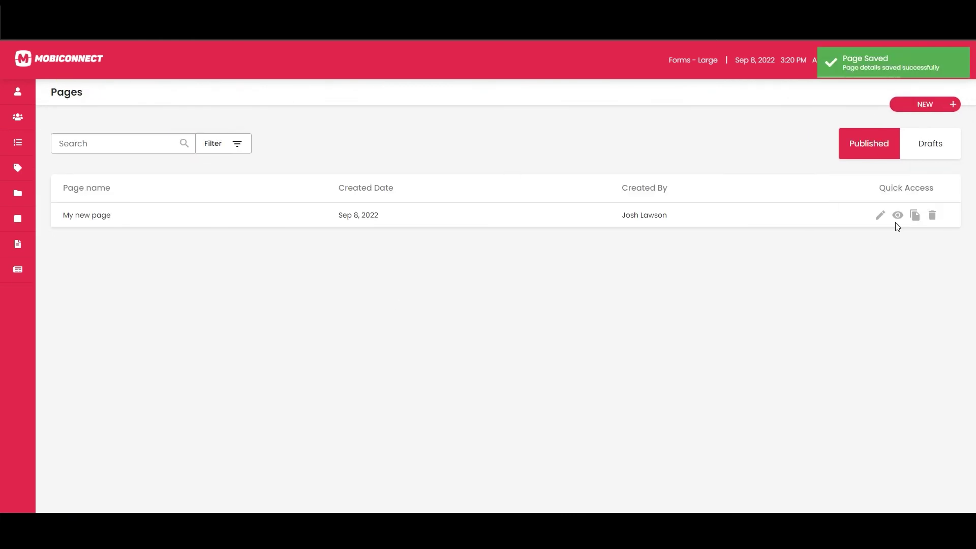
View the published My new page, then go back to the Pages list.
click(898, 216)
scroll(425, 294, down, 2)
scroll(425, 296, up, 2)
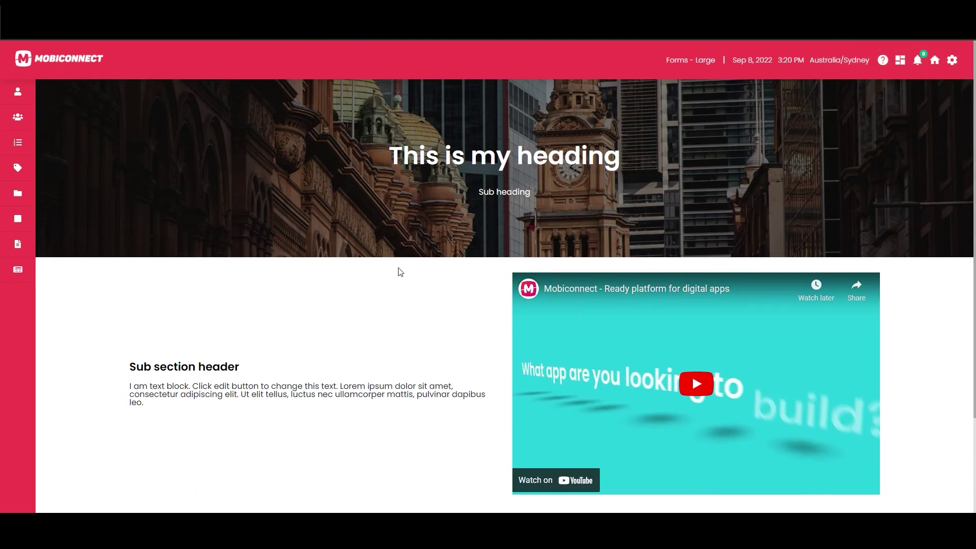
scroll(403, 272, down, 3)
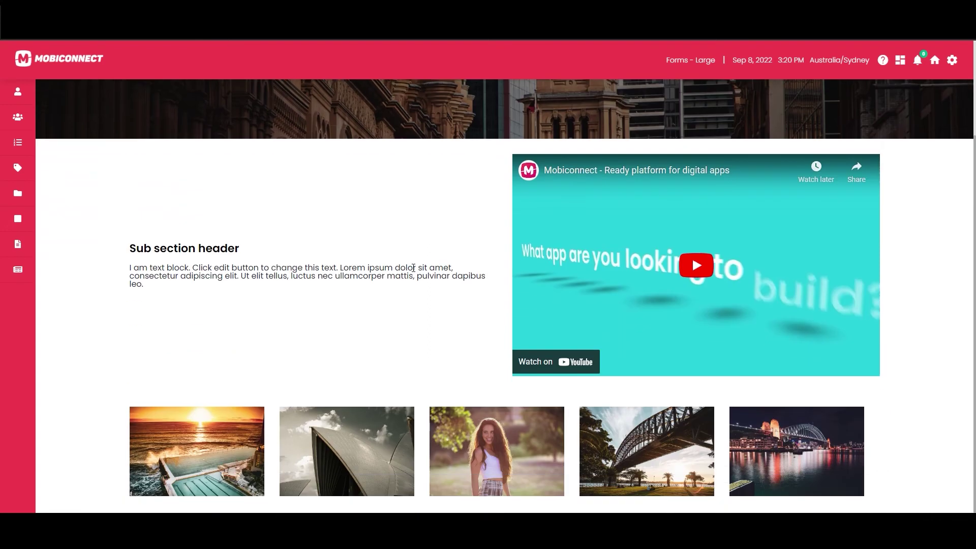
scroll(428, 264, up, 3)
key(alt+Left)
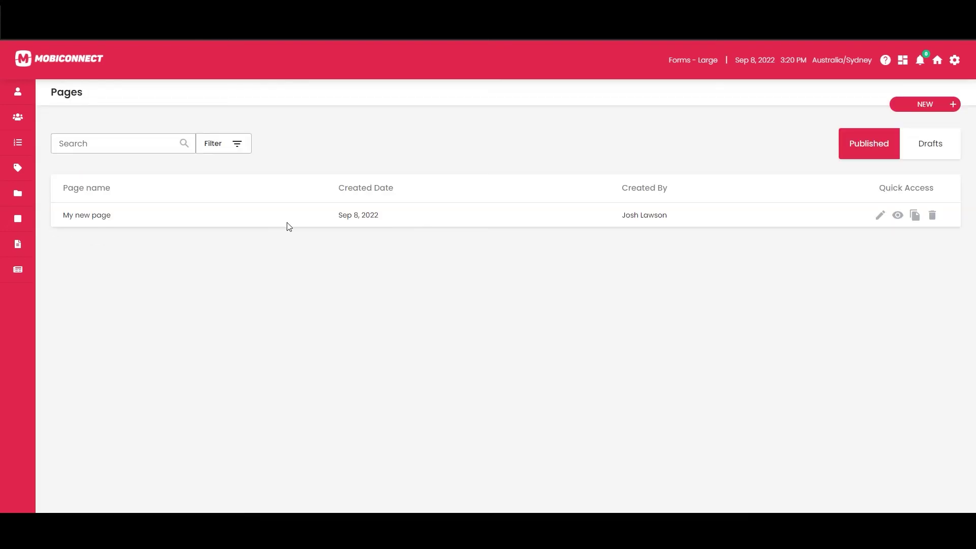
click(955, 62)
In the Menu Editor, drag My new page from Pages into the OWNER Menu Structure after Pages.
click(911, 115)
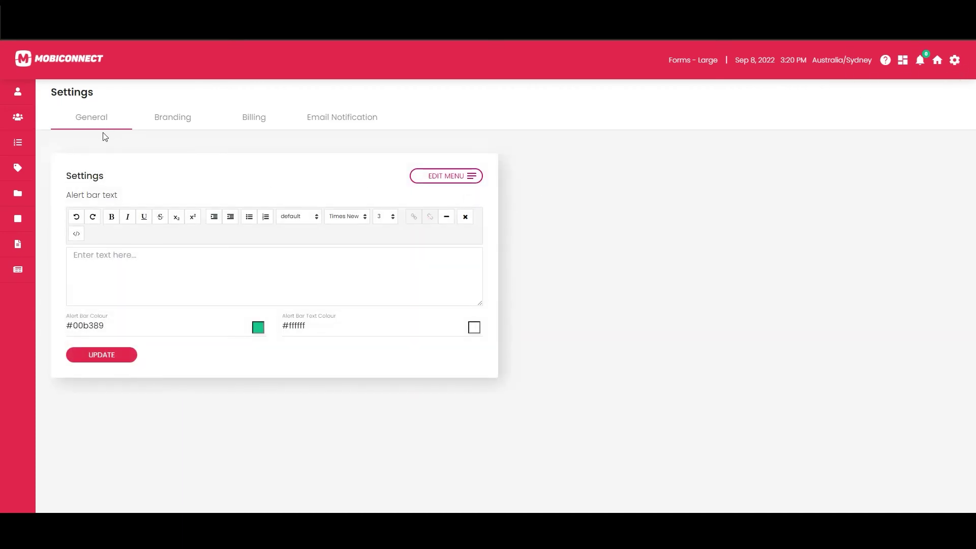
click(438, 178)
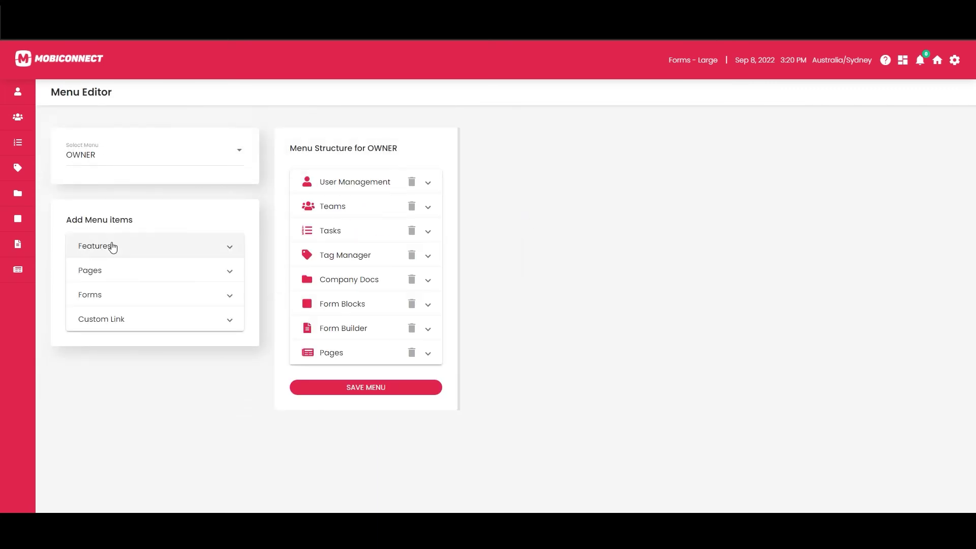
click(103, 278)
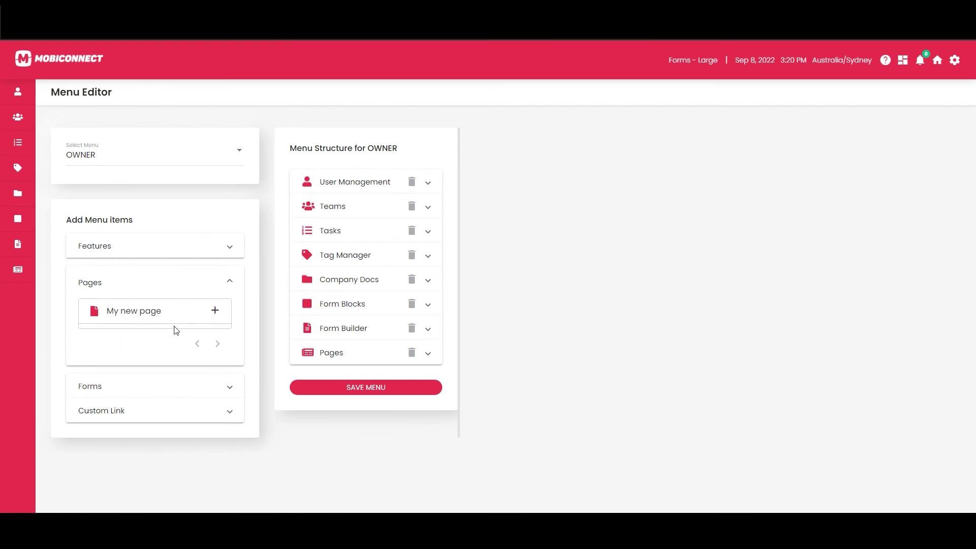
click(216, 311)
drag(168, 318, 281, 371)
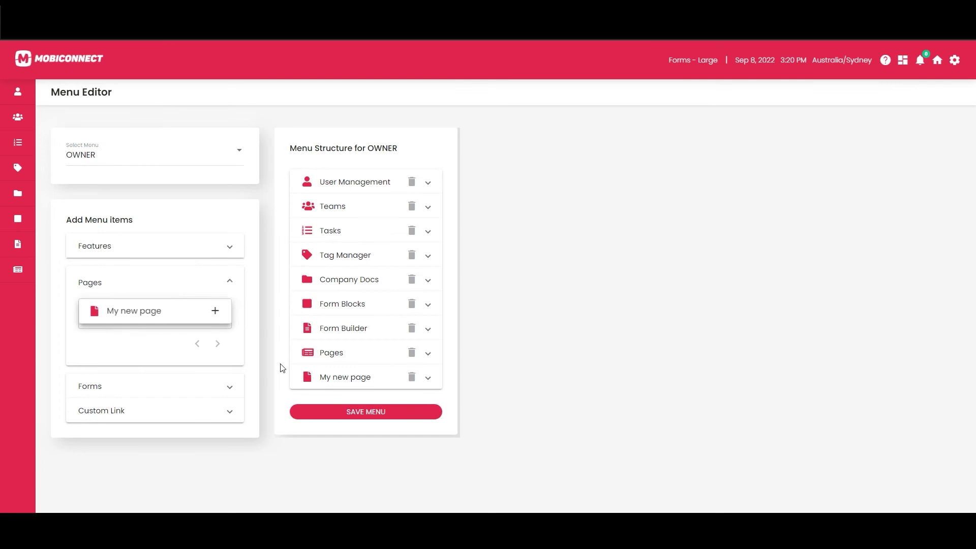
click(346, 384)
Rename the OWNER menu entry to 'Customer', give it the Font Awesome apple icon, and save.
triple_click(327, 427)
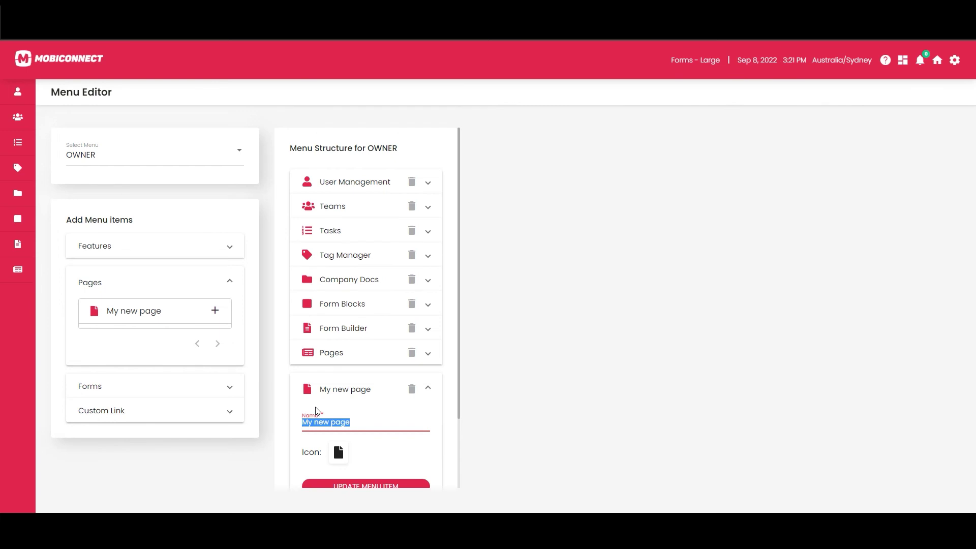
text(Customer info)
click(339, 453)
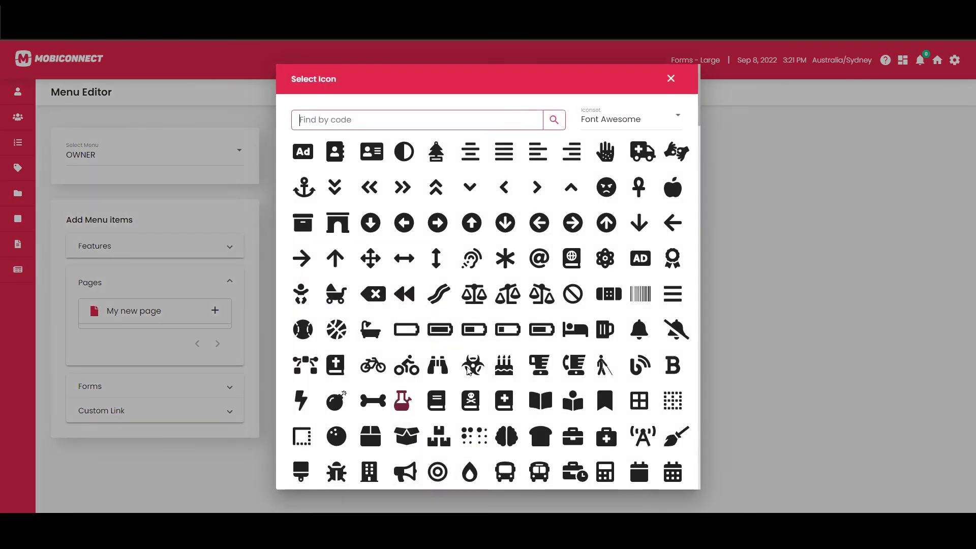
click(652, 117)
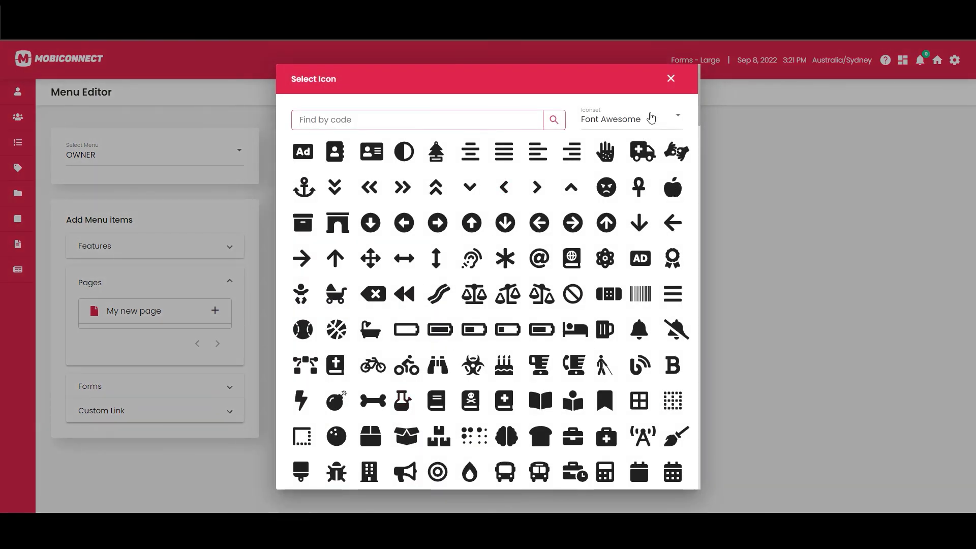
click(629, 151)
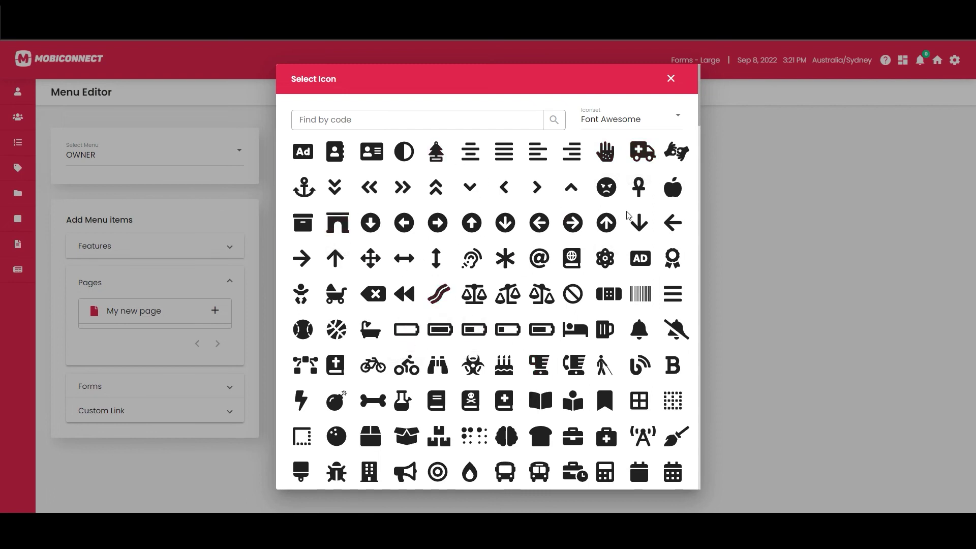
click(682, 190)
scroll(390, 452, down, 2)
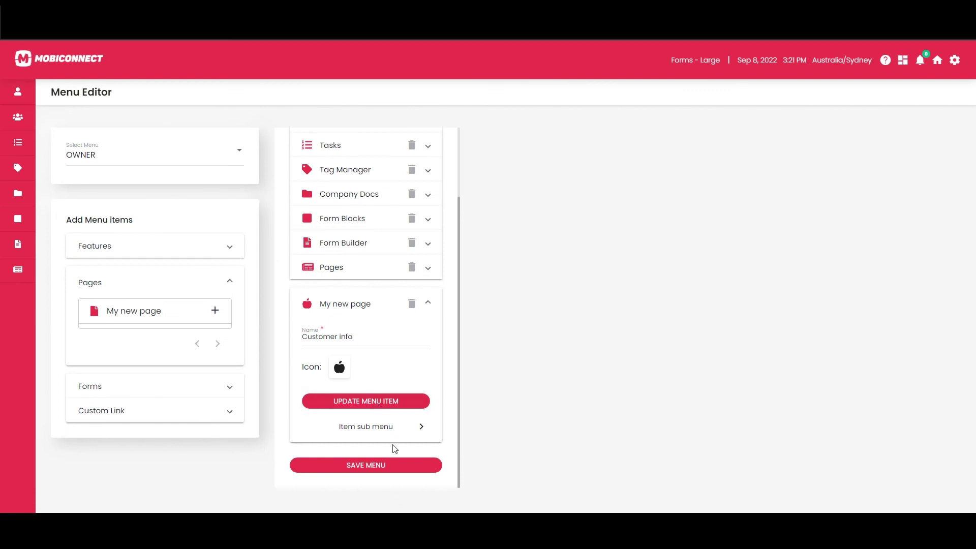
click(380, 466)
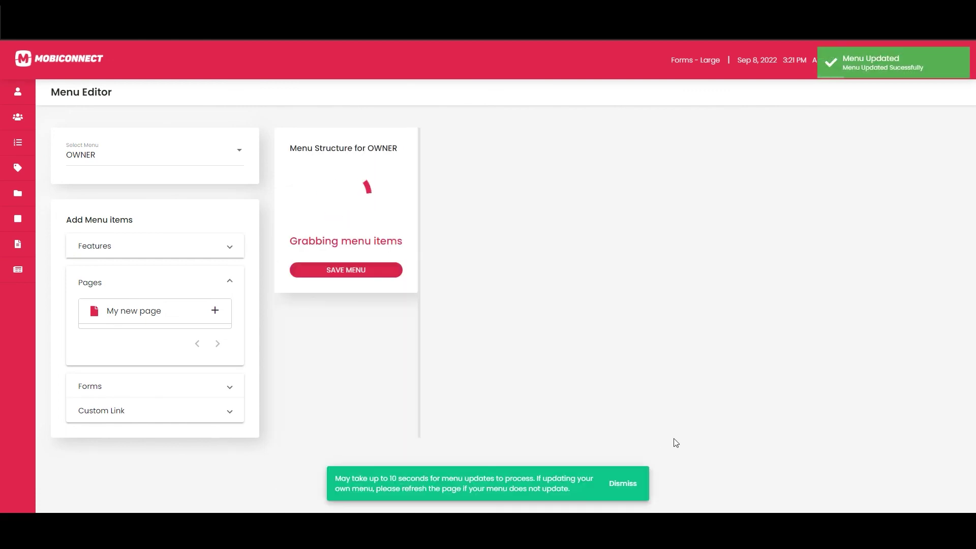
Open the page from the side navigation and return to the Menu Editor.
mouse_move(26, 127)
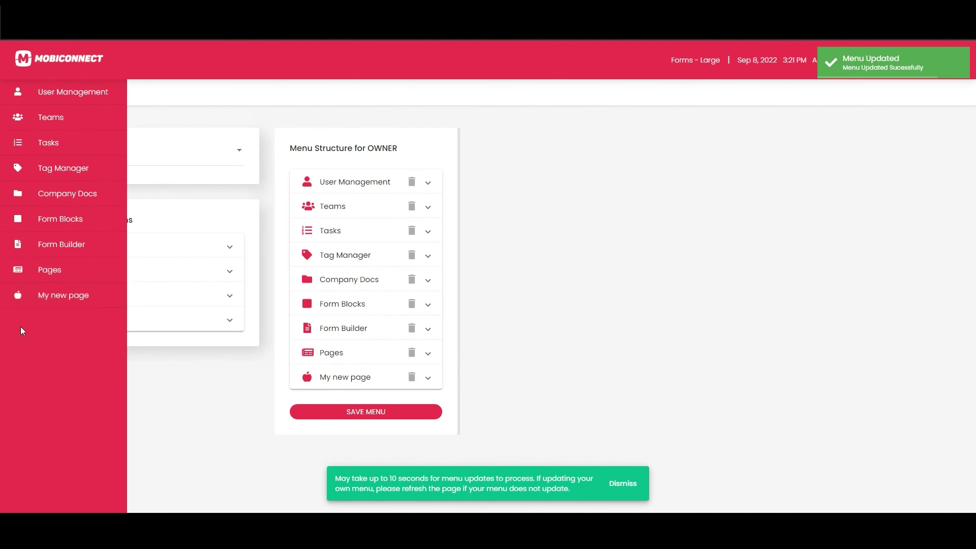
click(49, 304)
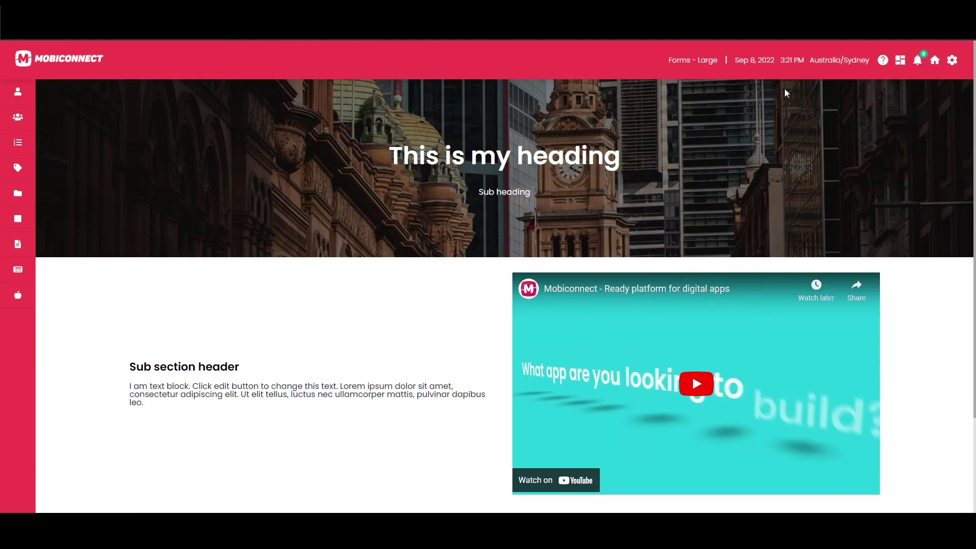
key(alt+Left)
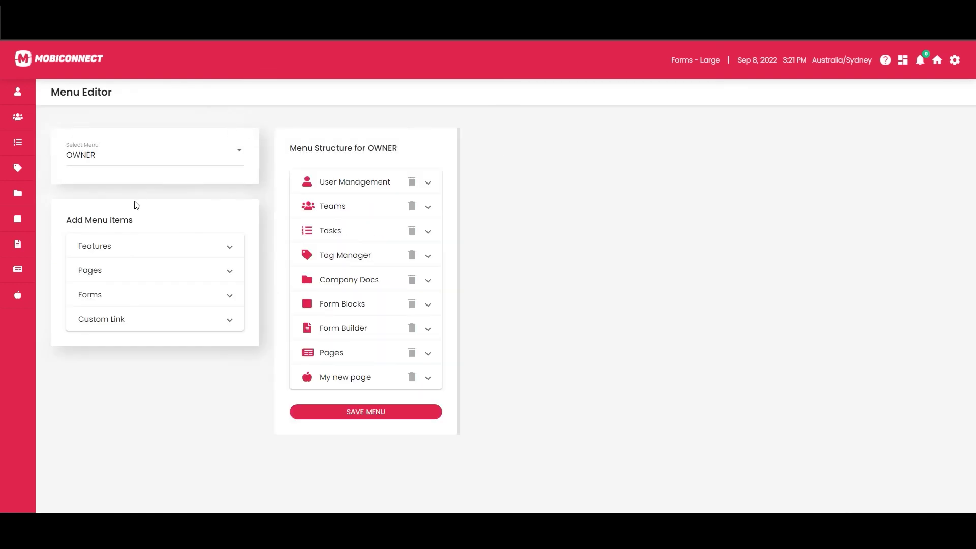
Switch to the USER menu and add Tasks from Features.
mouse_move(40, 311)
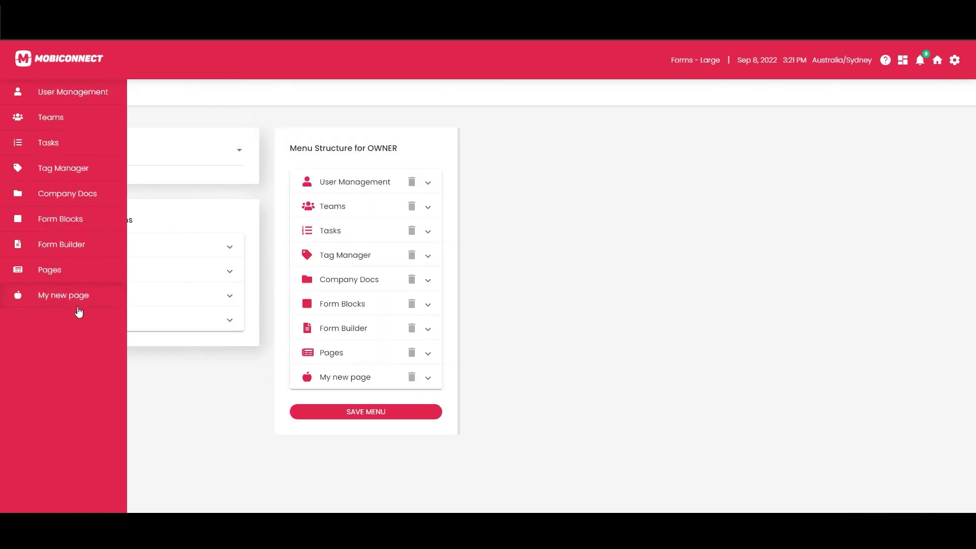
click(153, 151)
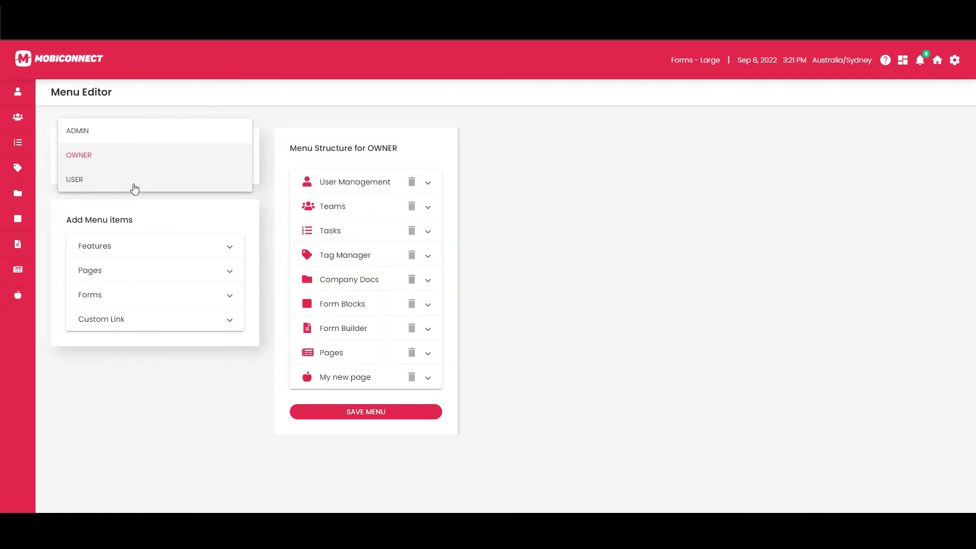
click(95, 181)
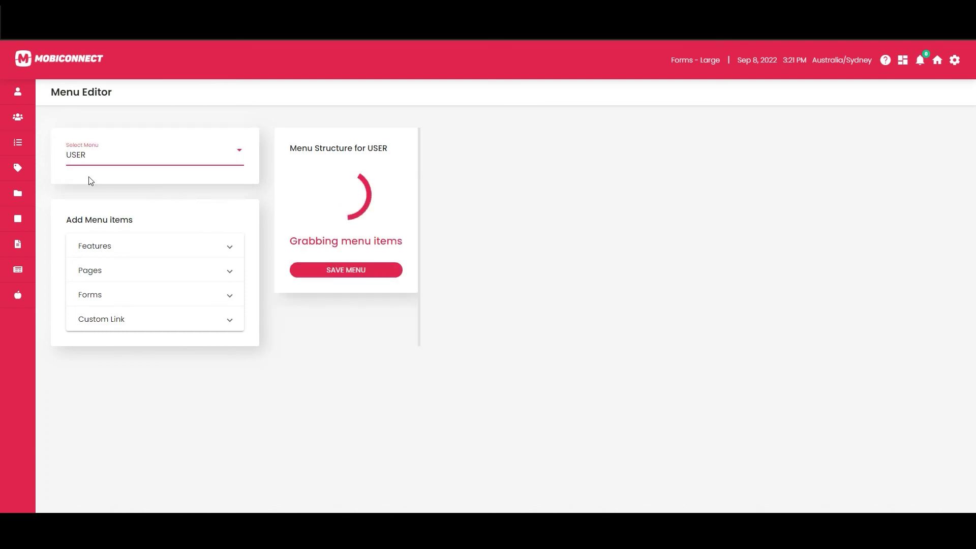
click(230, 247)
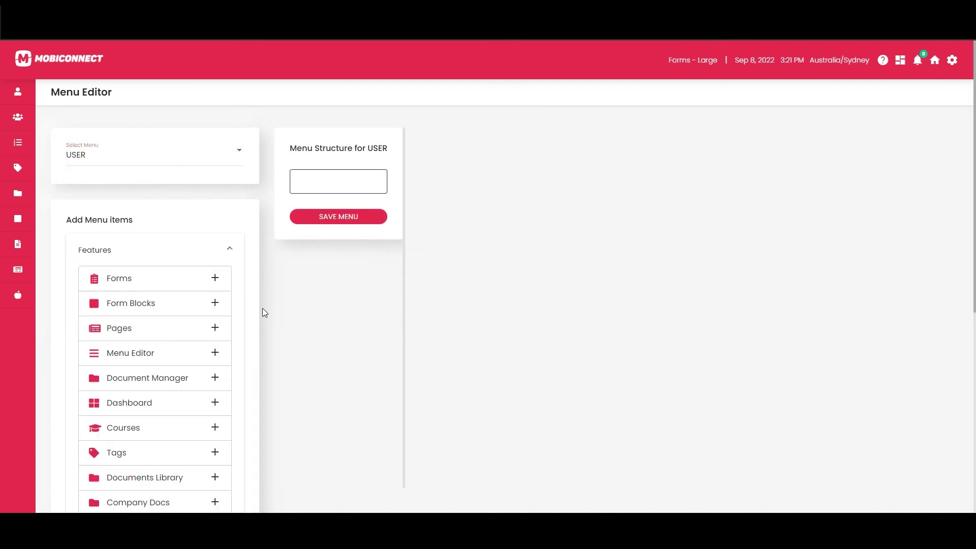
scroll(267, 315, down, 1)
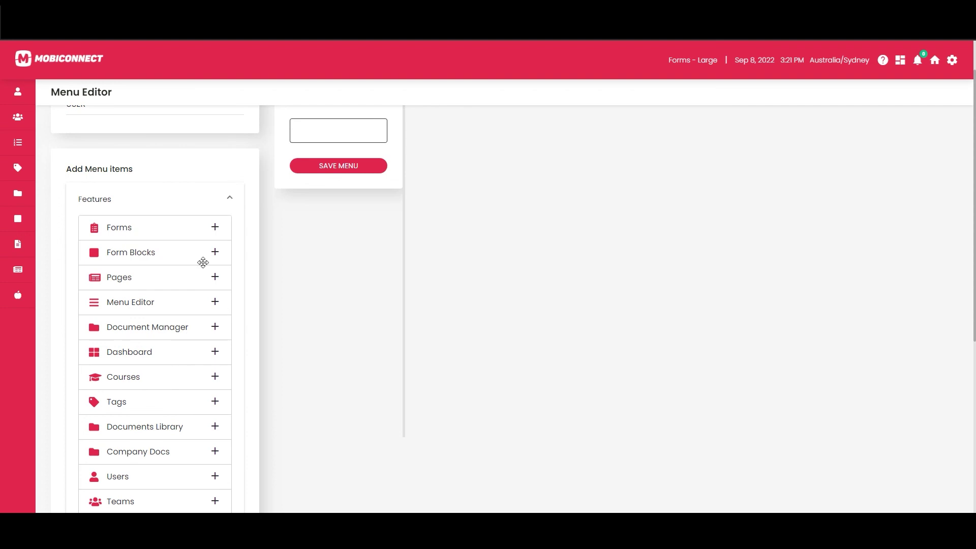
scroll(213, 481, down, 2)
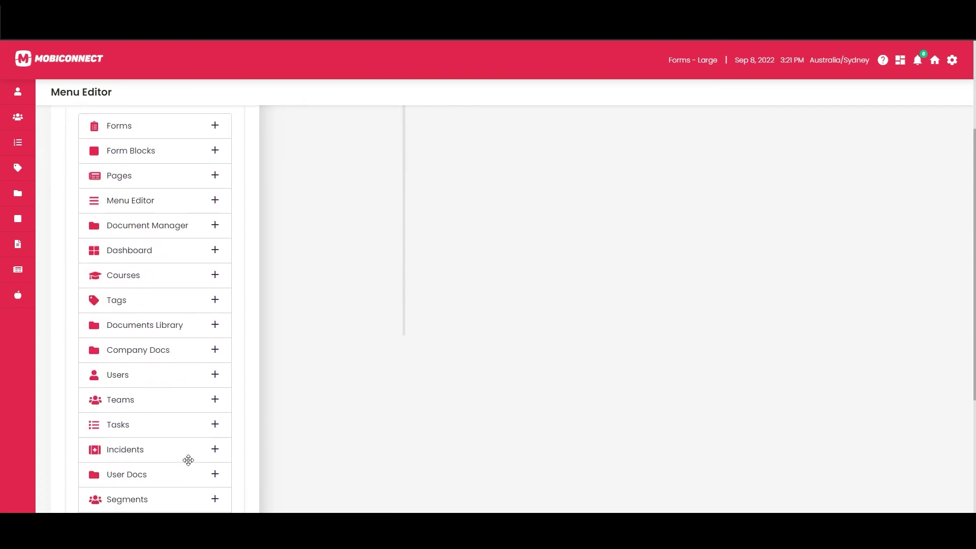
scroll(183, 453, up, 1)
scroll(180, 446, down, 1)
click(218, 432)
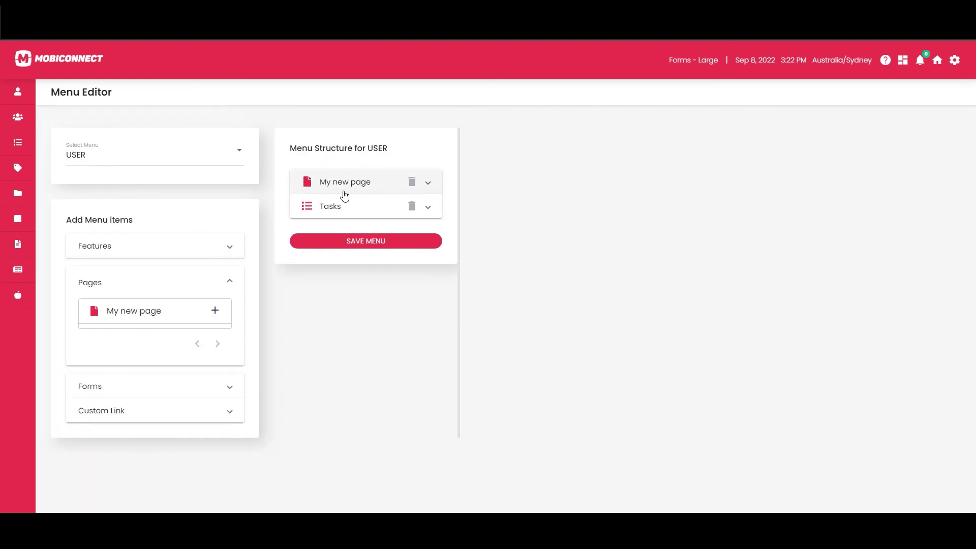
Add the Induction checklist form, move it above Tasks, and save the USER menu.
click(148, 274)
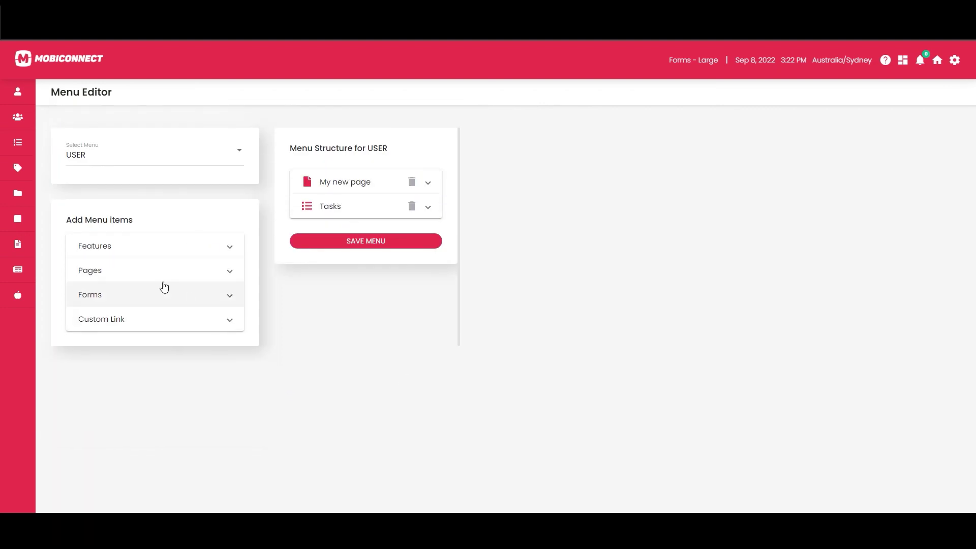
click(124, 294)
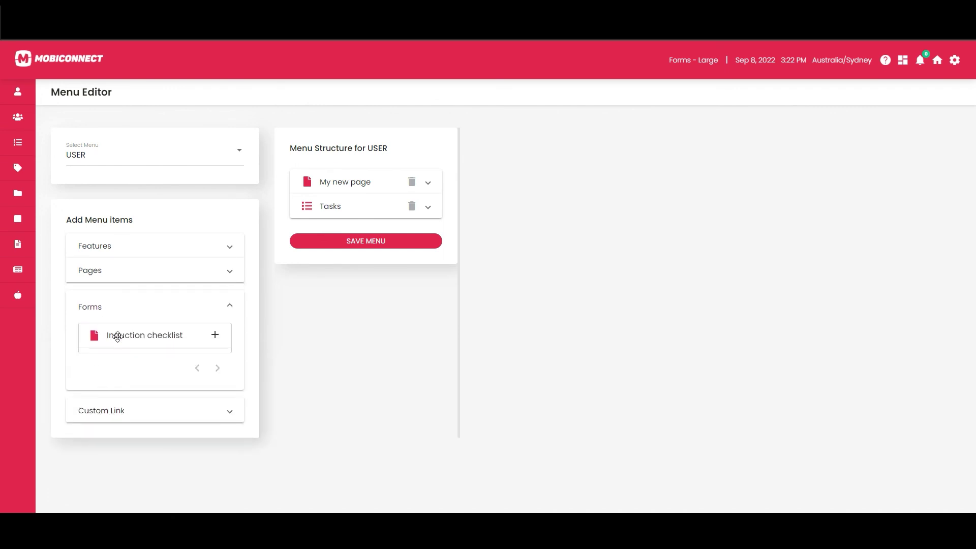
click(215, 337)
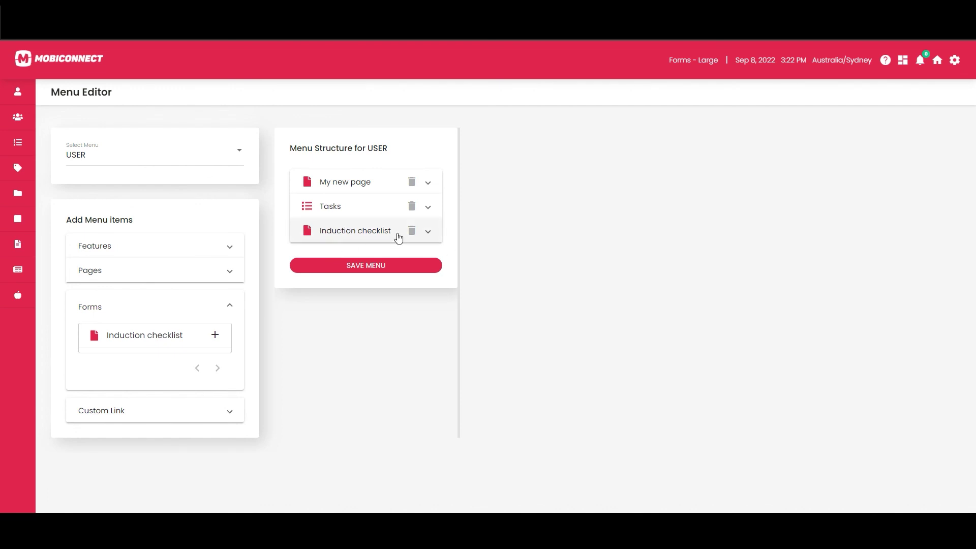
drag(349, 230, 343, 207)
click(366, 267)
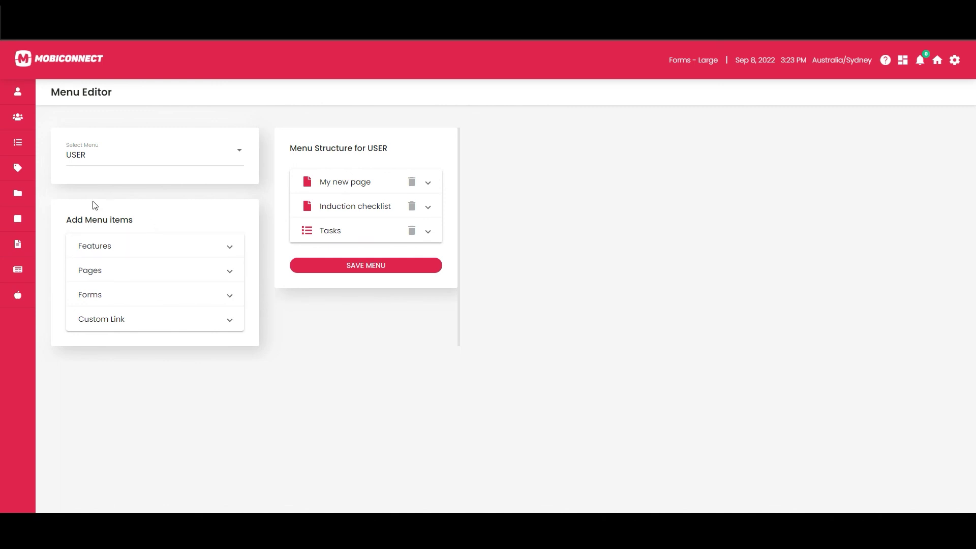
Open the Users page showing the single OWNER user, leaving the Access Level filter unset.
mouse_move(20, 120)
click(33, 96)
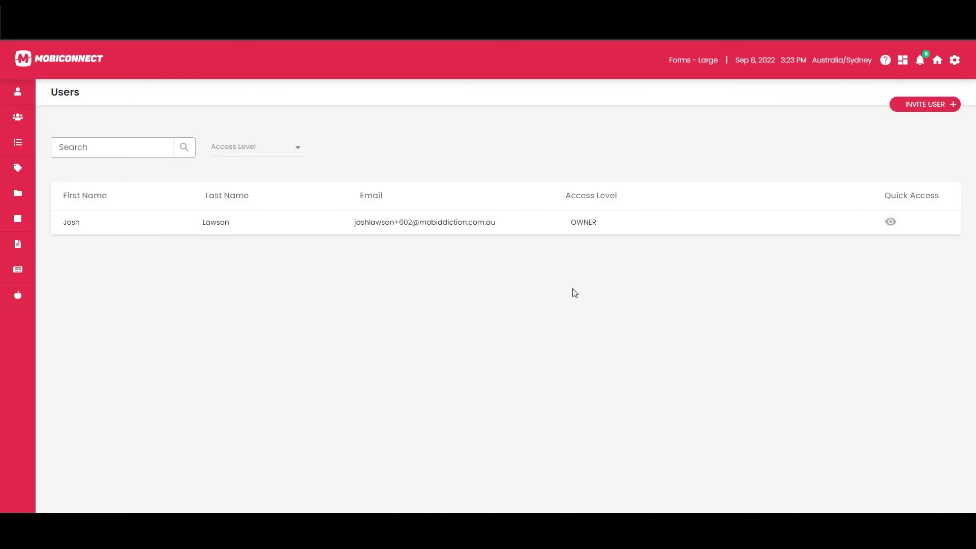
click(291, 157)
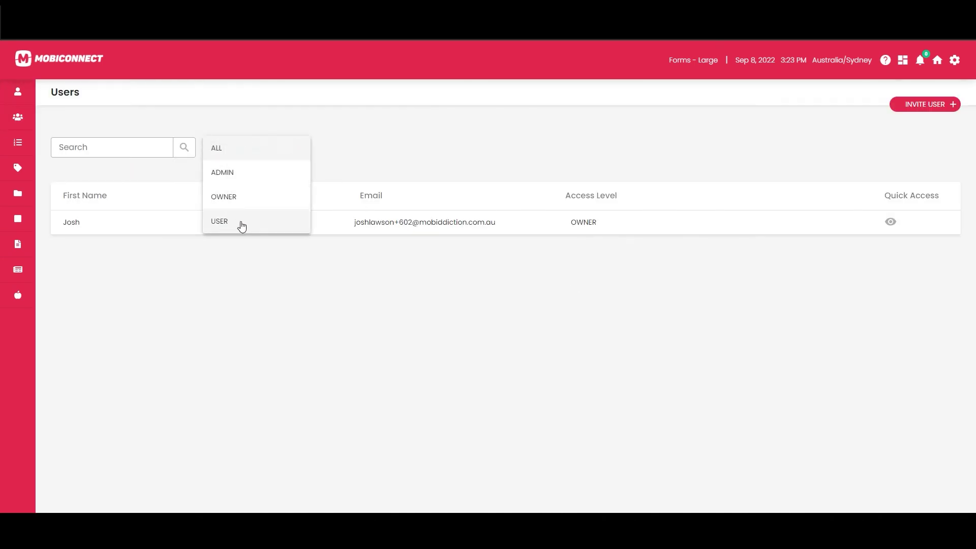
click(540, 332)
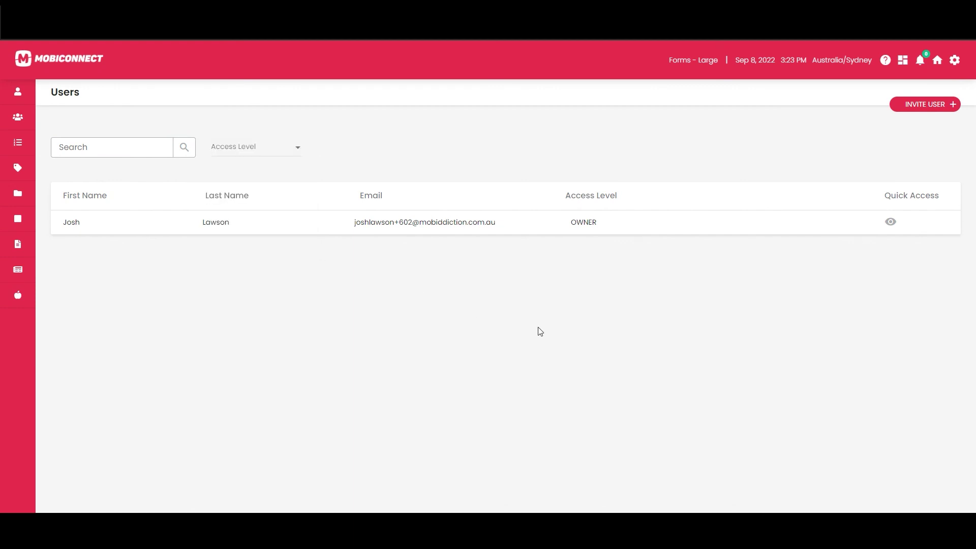